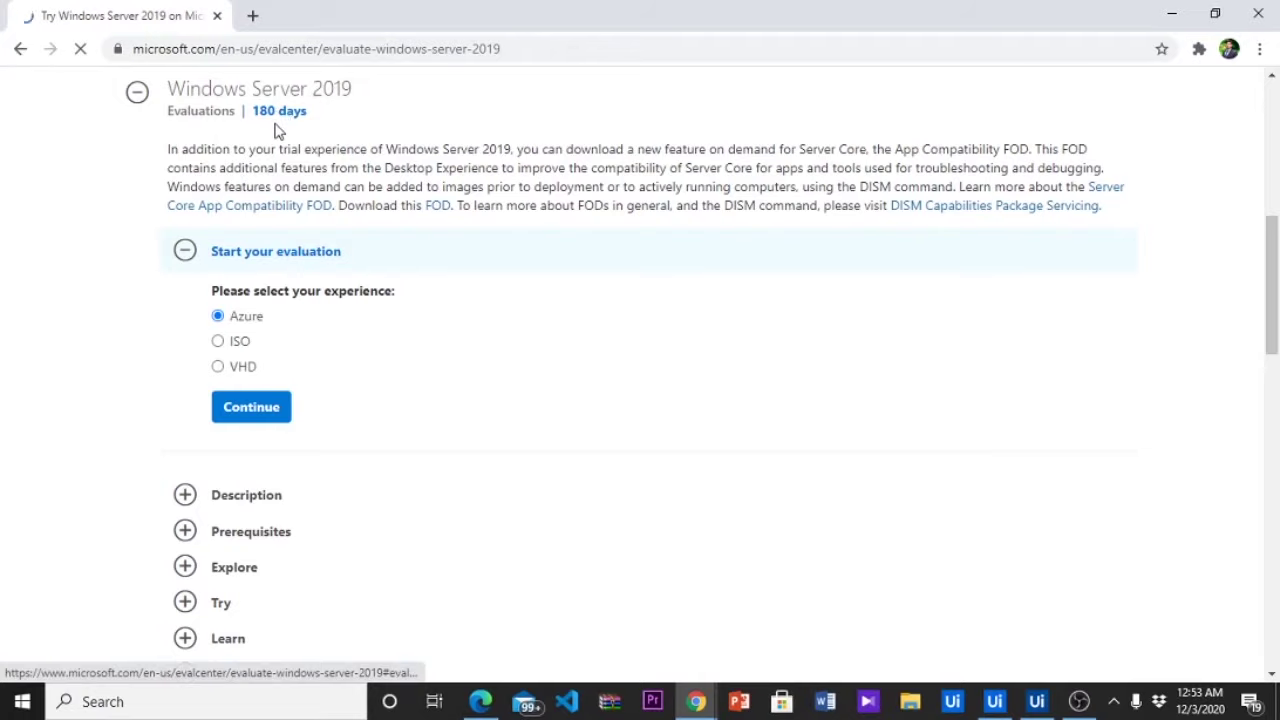
Pick the ISO option for the Windows Server 2019 evaluation and continue to the registration form
click(238, 342)
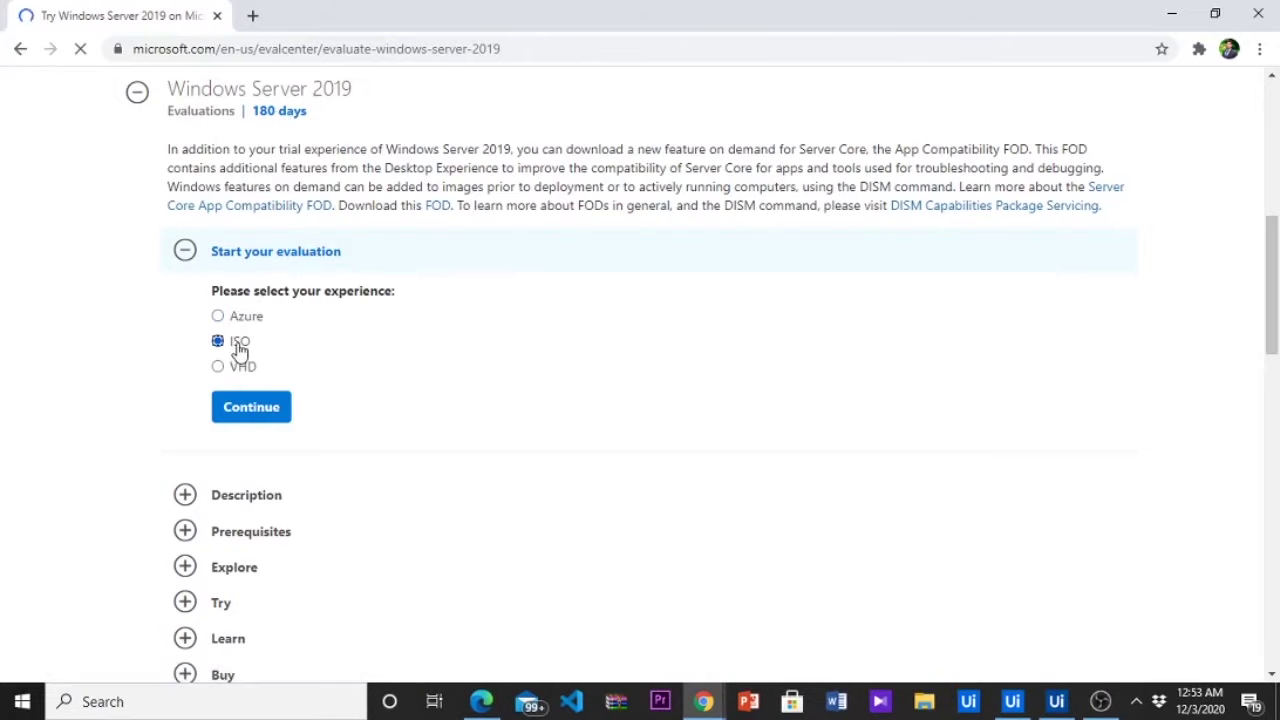
click(250, 407)
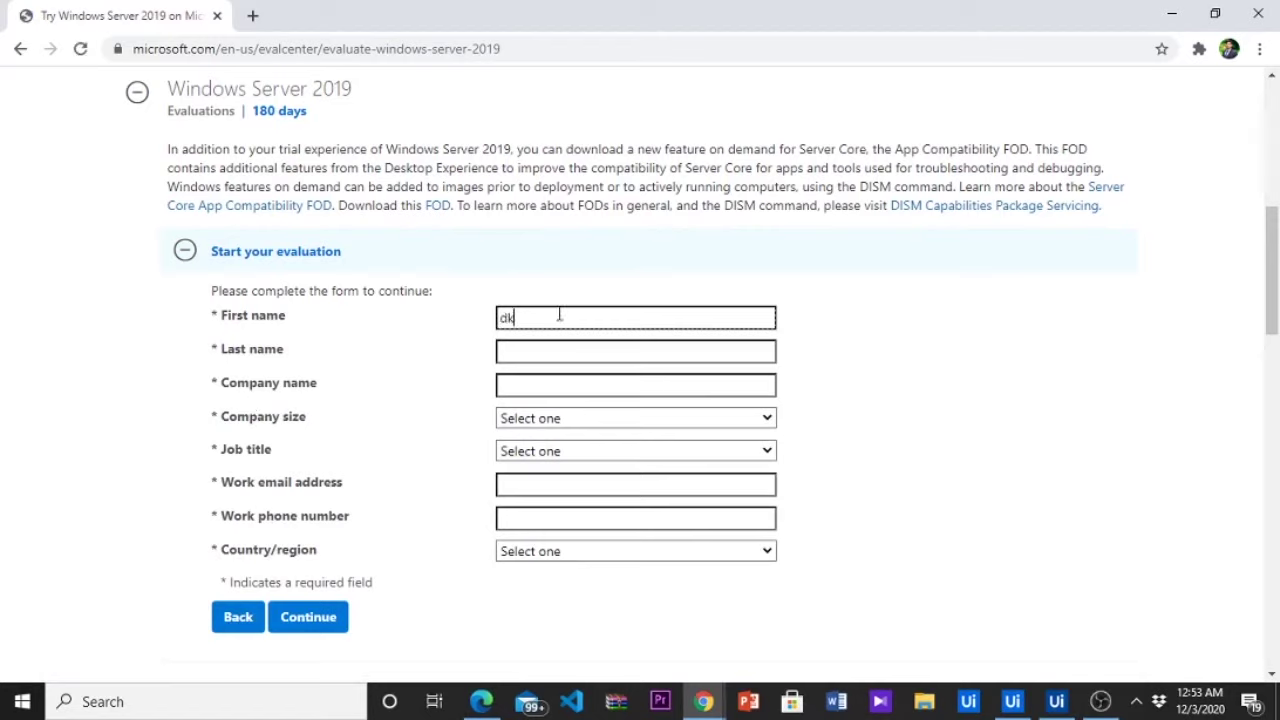
Enter the first name, last name and company name 'student'
key(Tab)
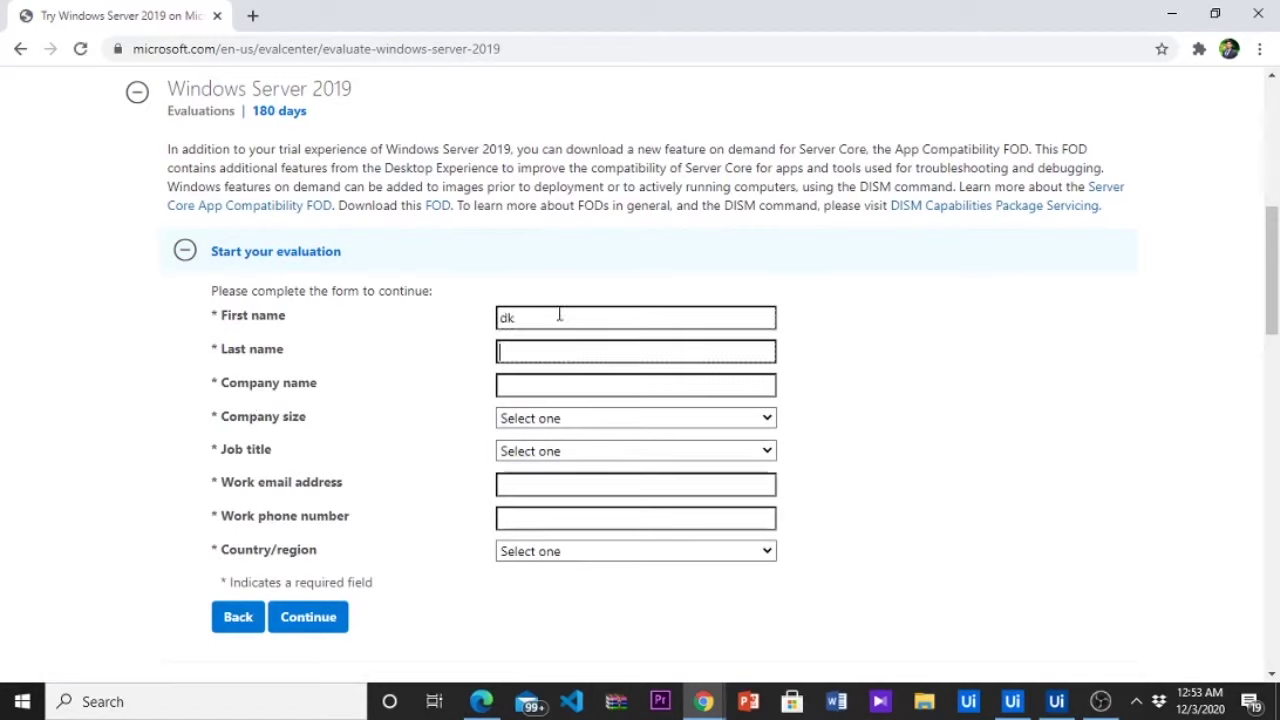
key(Tab)
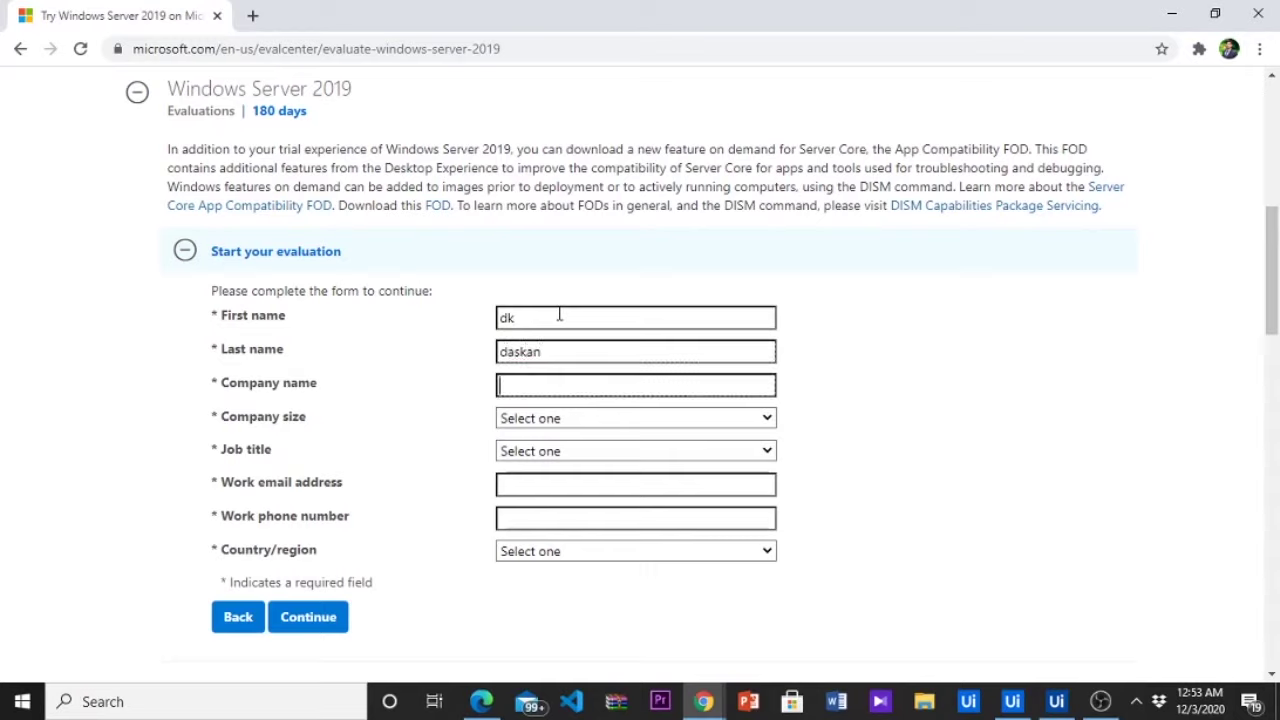
text(student)
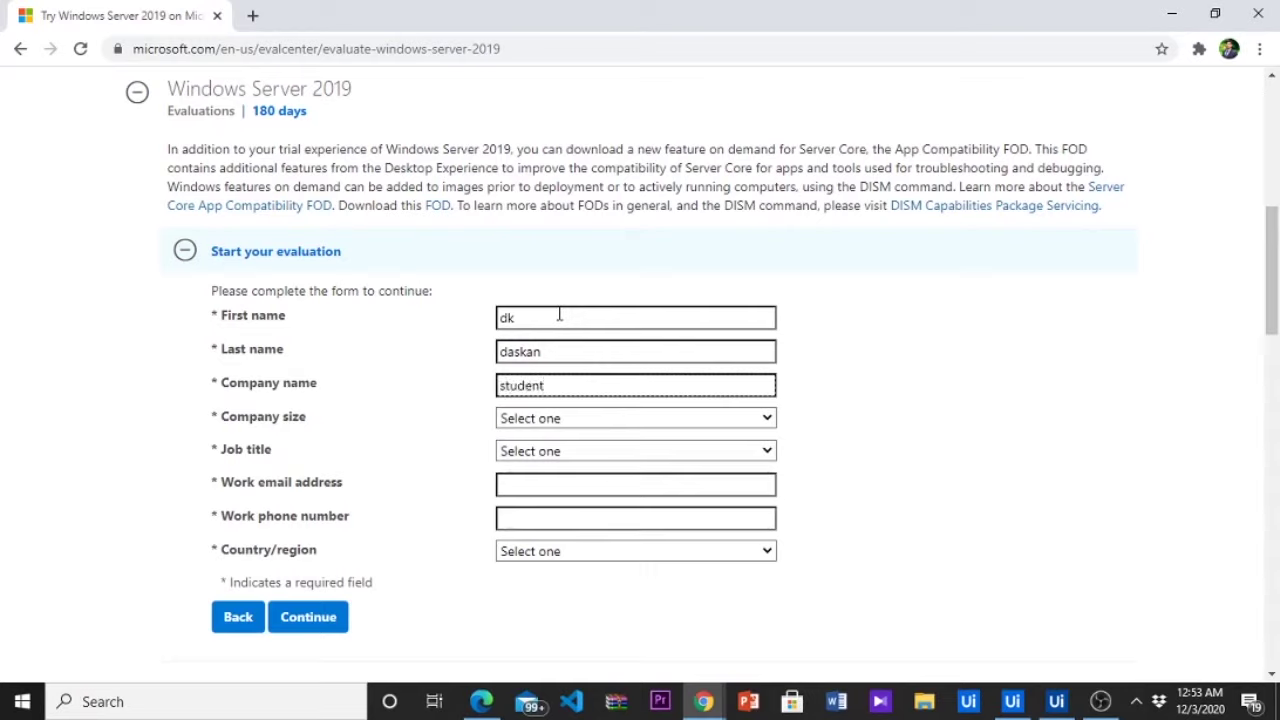
Set company size 1 and job title IT or Technical Manager, and enter the work email
key(Tab)
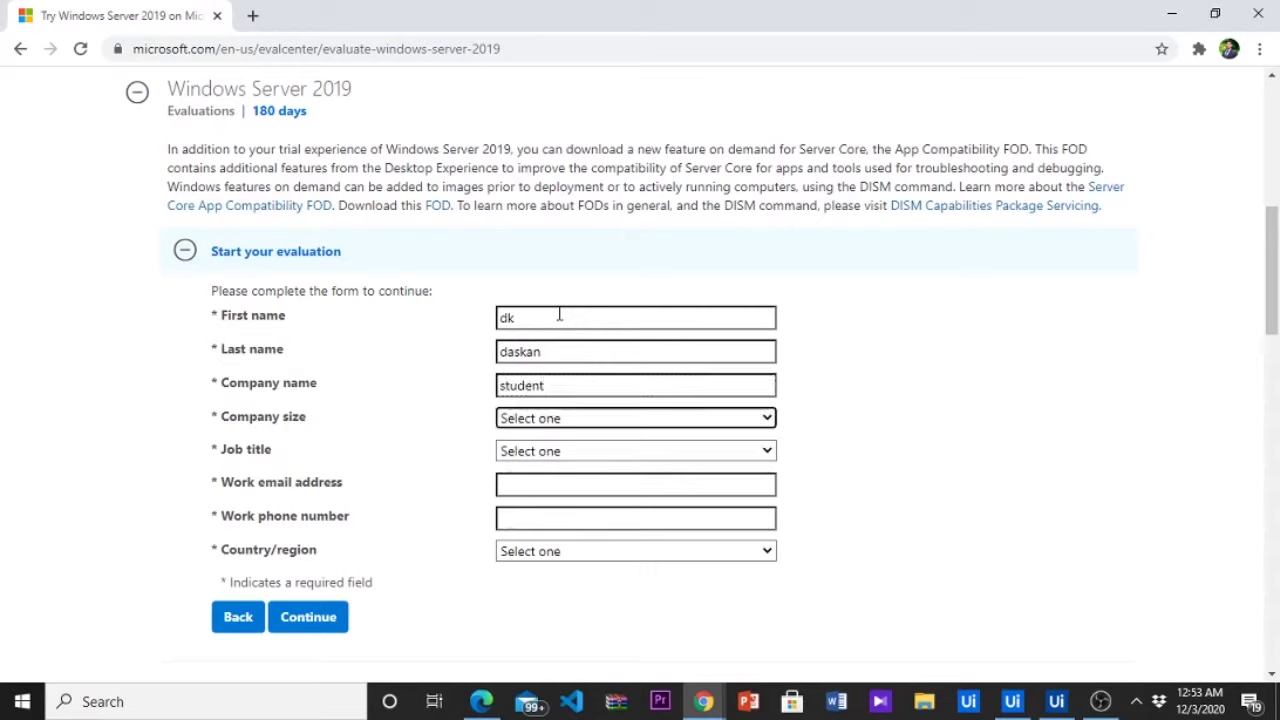
key(1)
key(Tab)
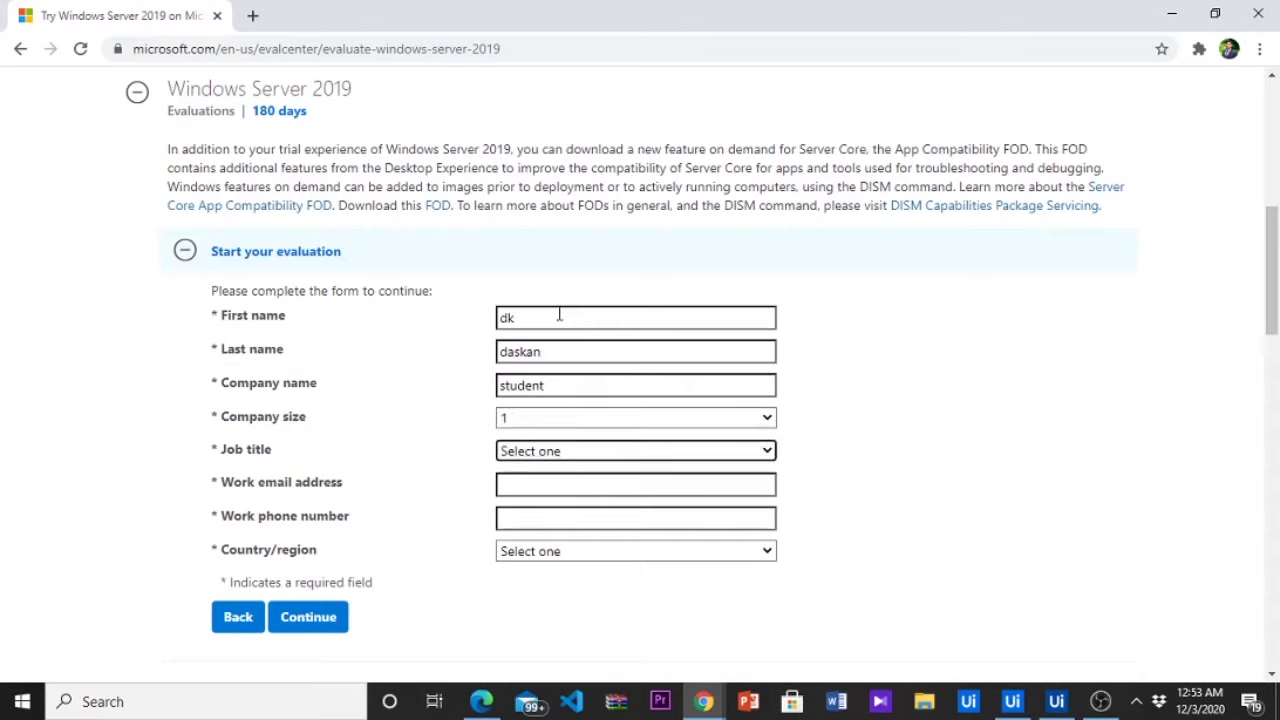
key(i)
key(Tab)
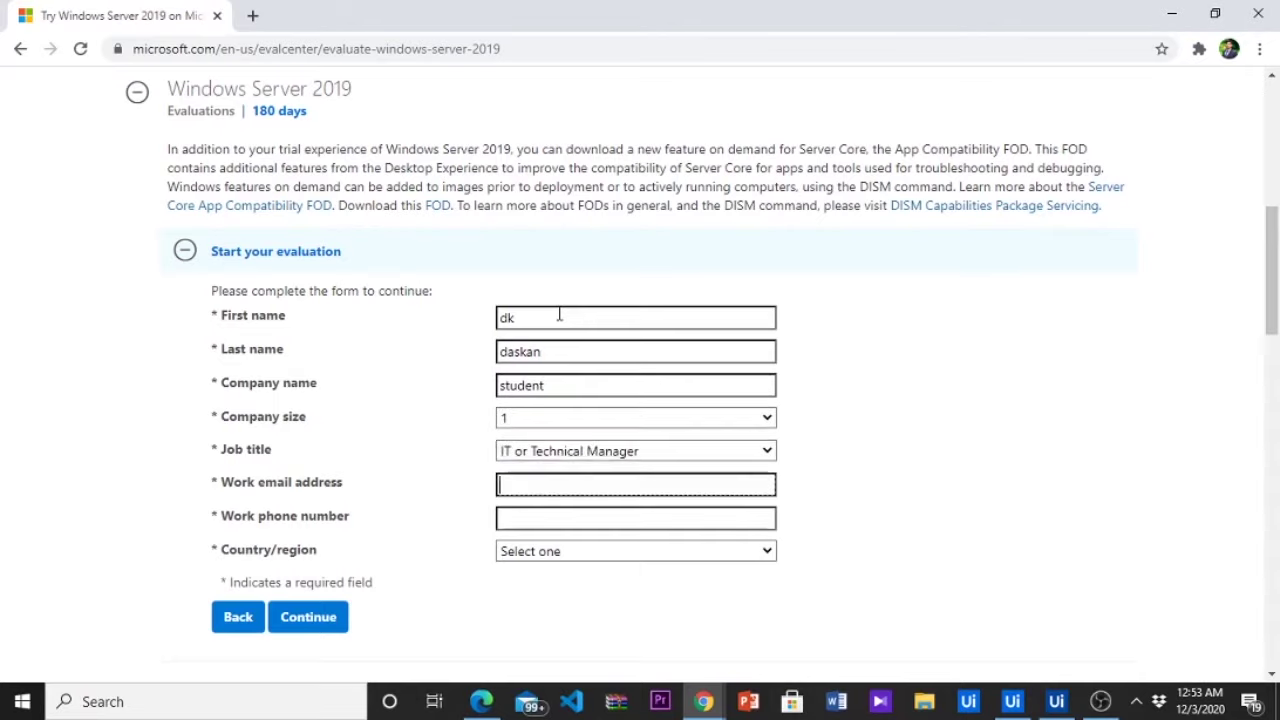
text(test)
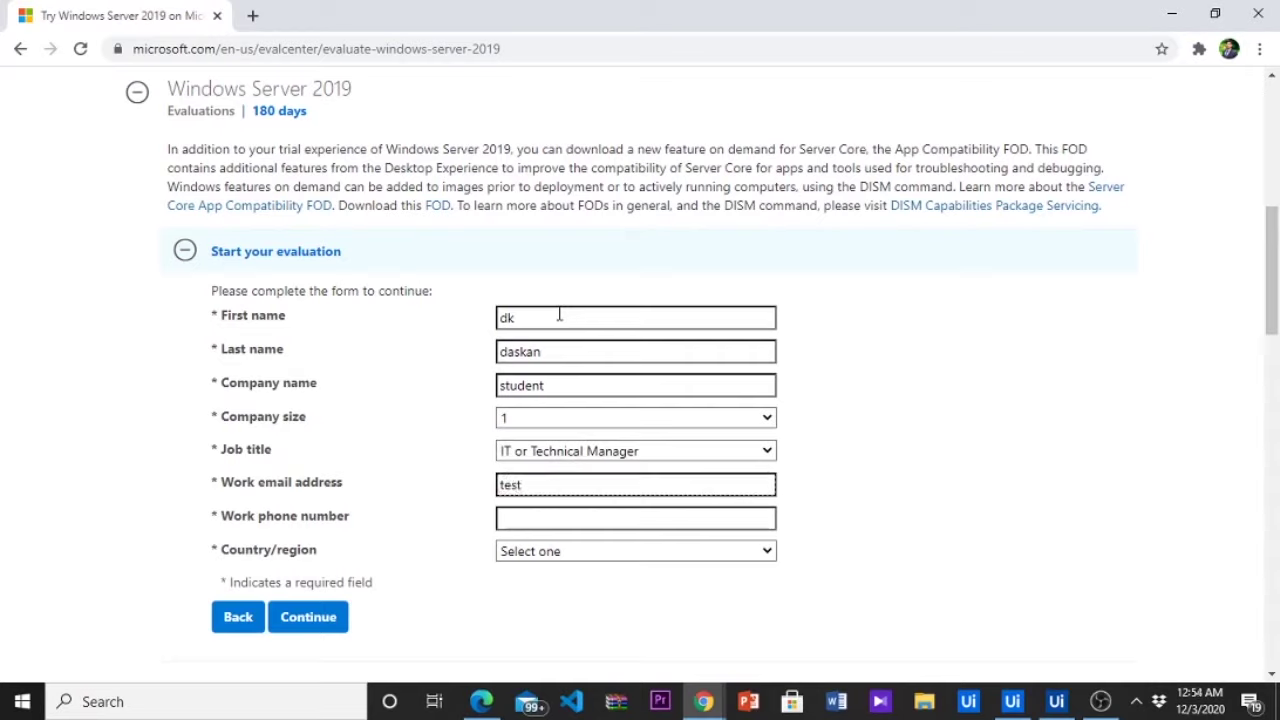
text(@gmail.com)
Enter the work phone number and choose Sri Lanka as the country
key(Tab)
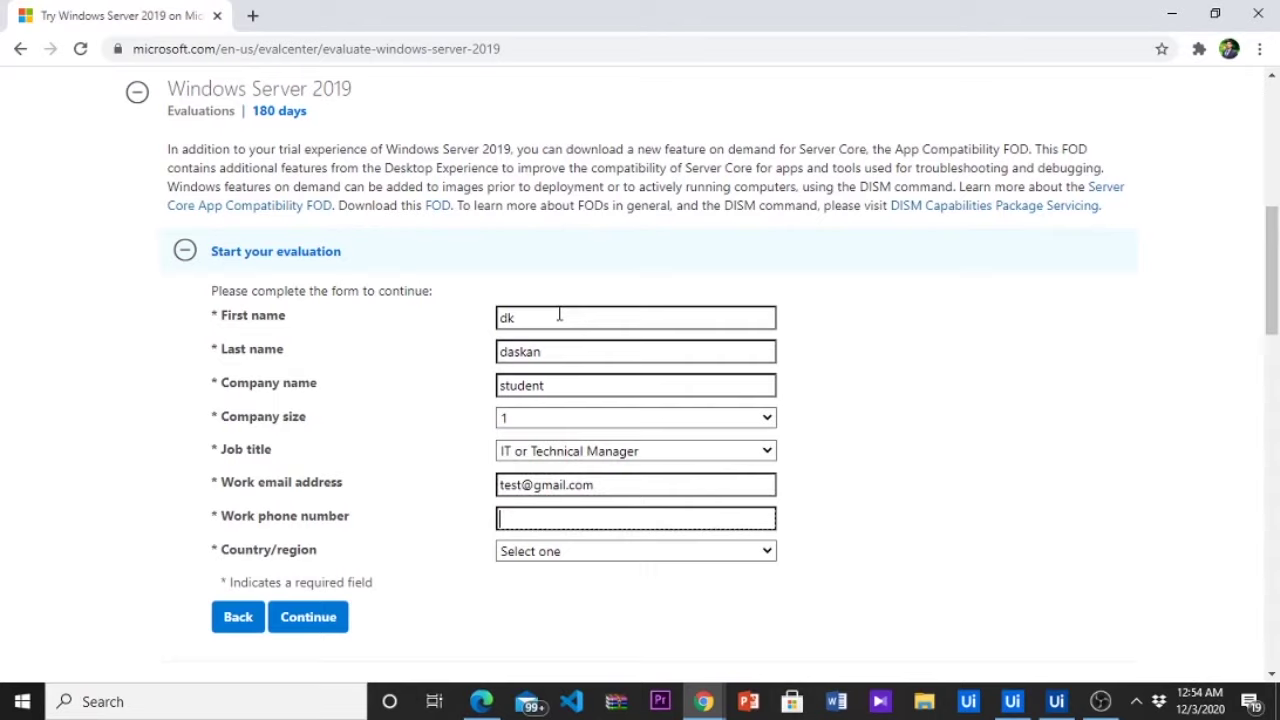
key(Tab)
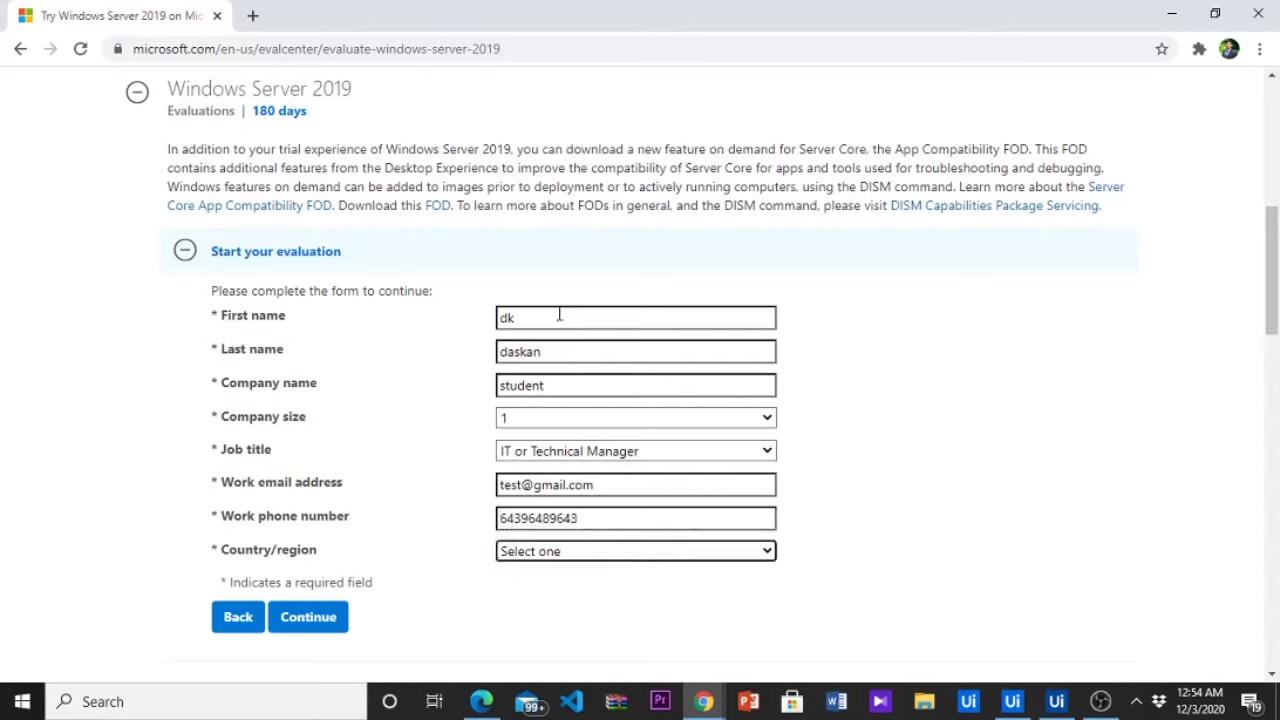
key(s)
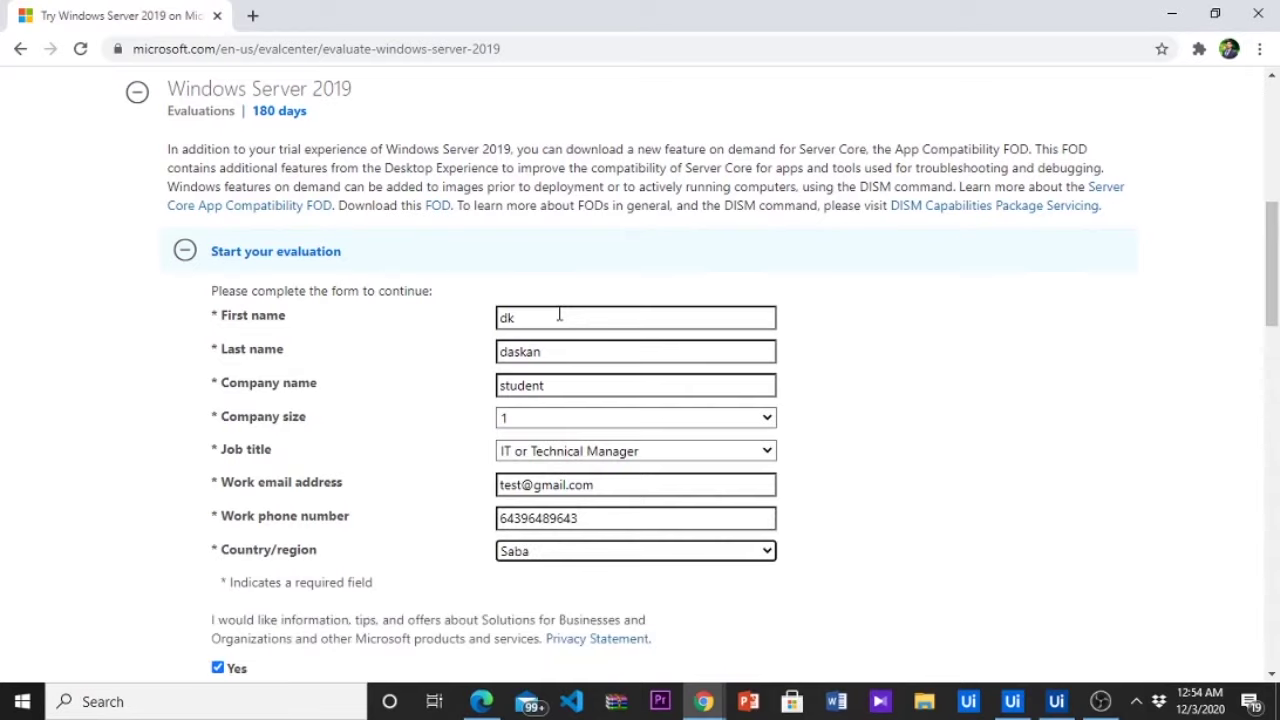
key(s)
text(sr)
scroll(559, 315, down, 1)
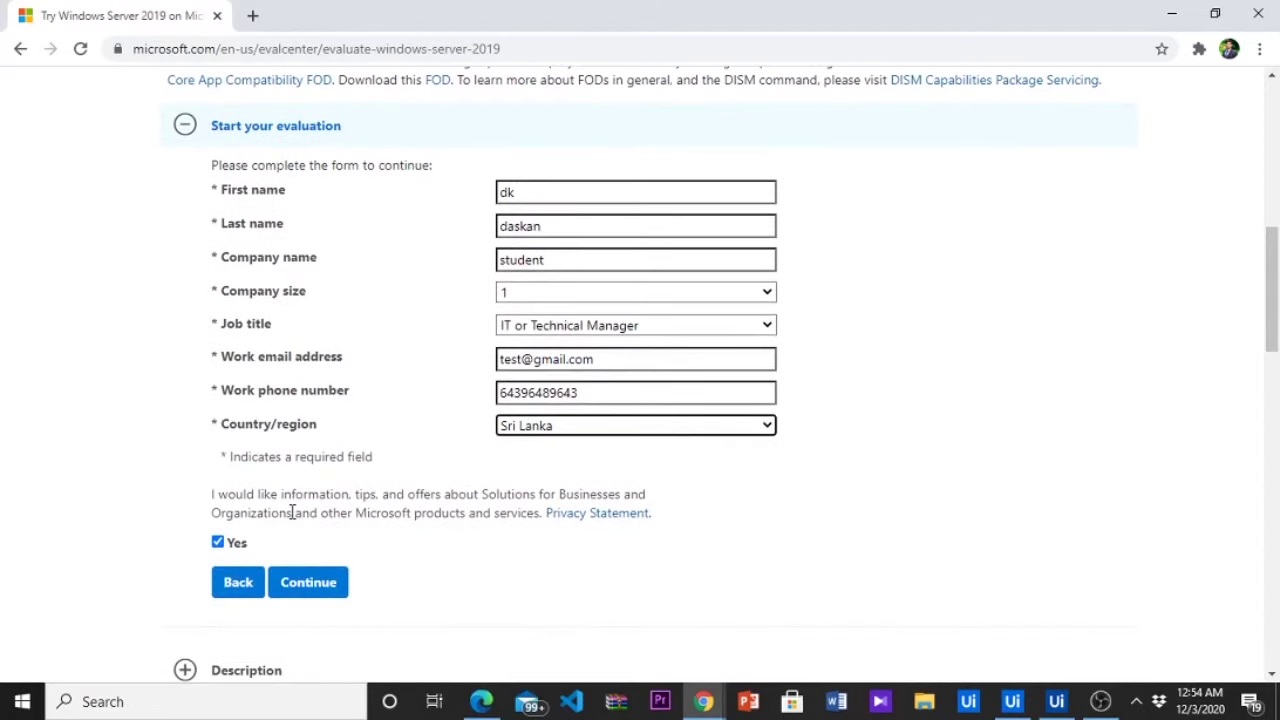
Opt out of marketing offers, submit the form, and download the English ISO
click(233, 553)
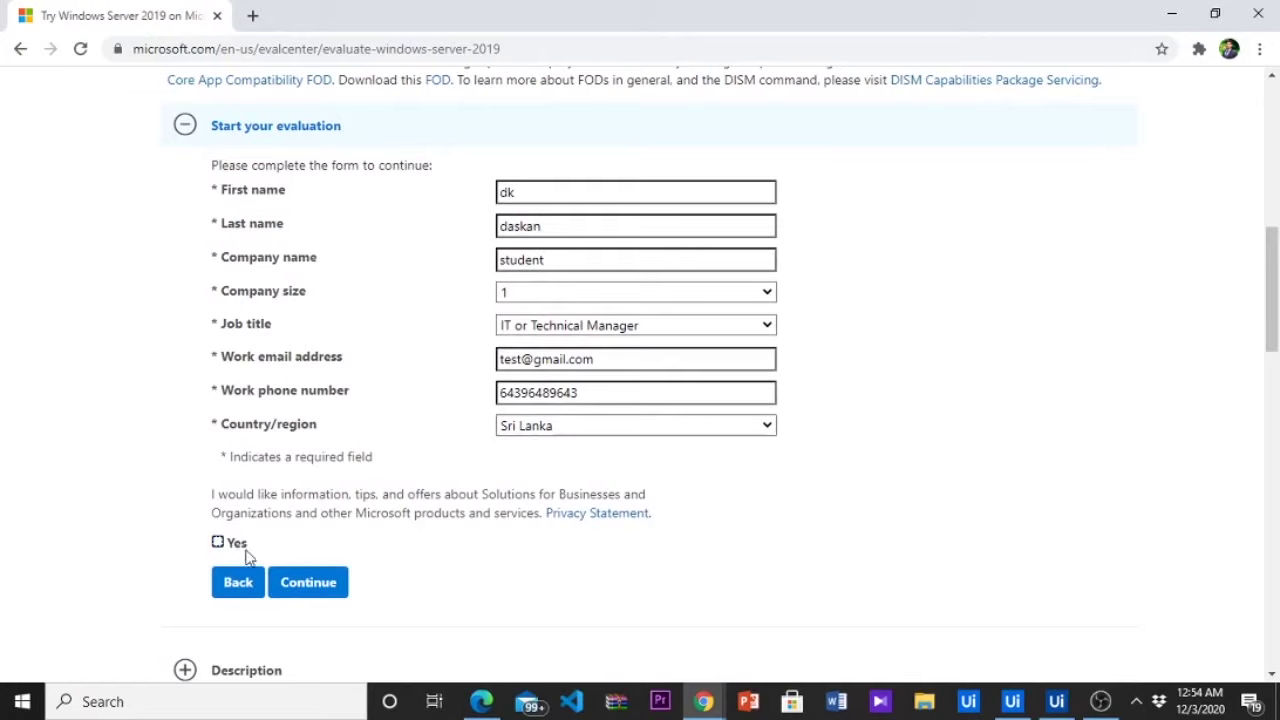
click(296, 588)
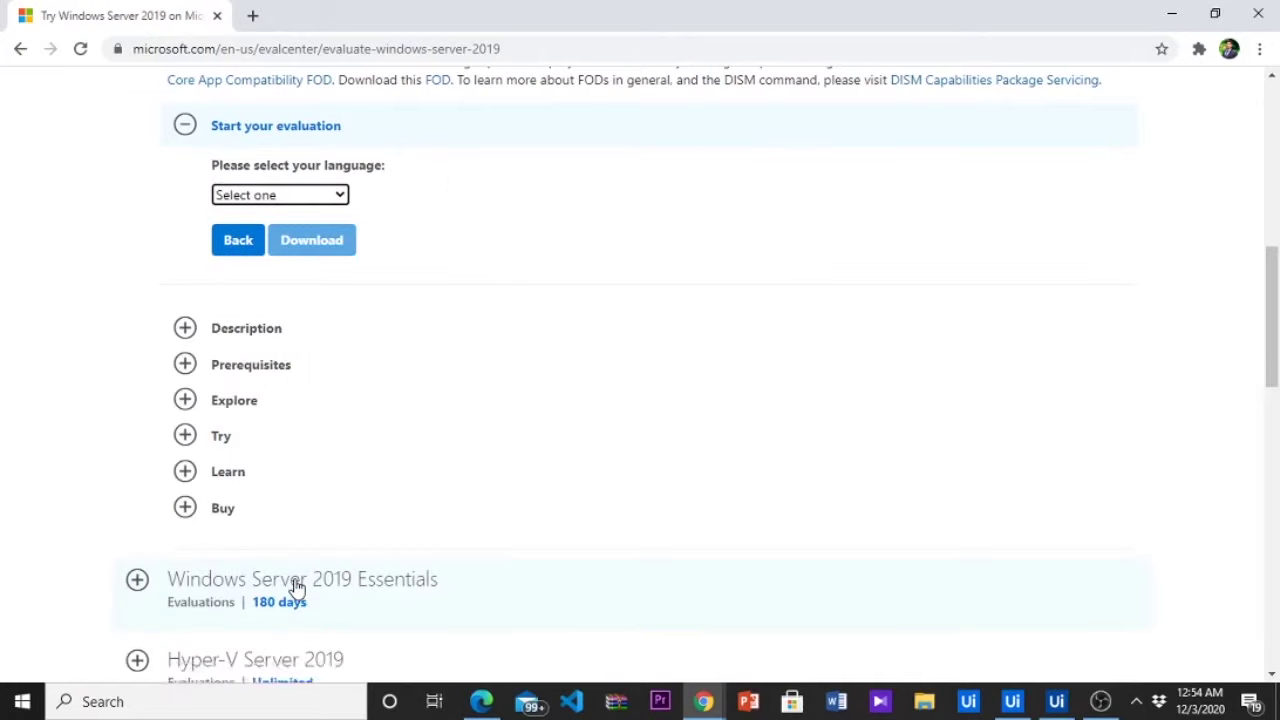
click(296, 198)
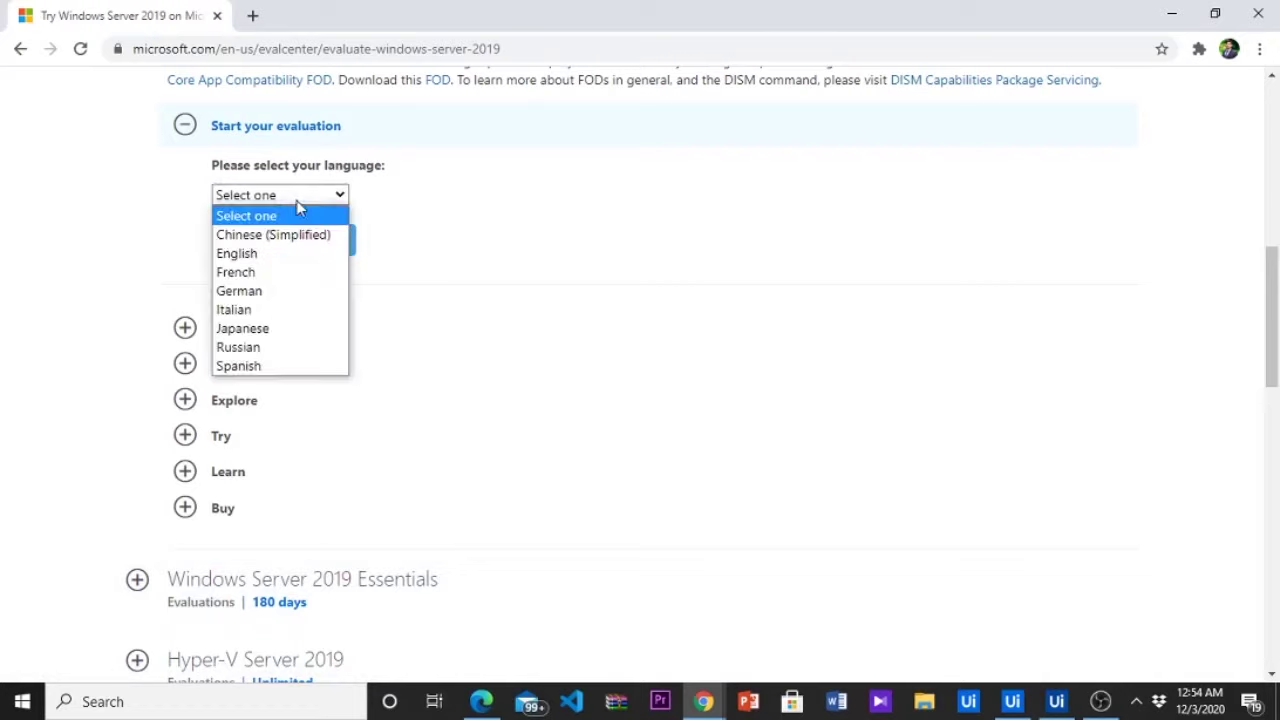
click(297, 254)
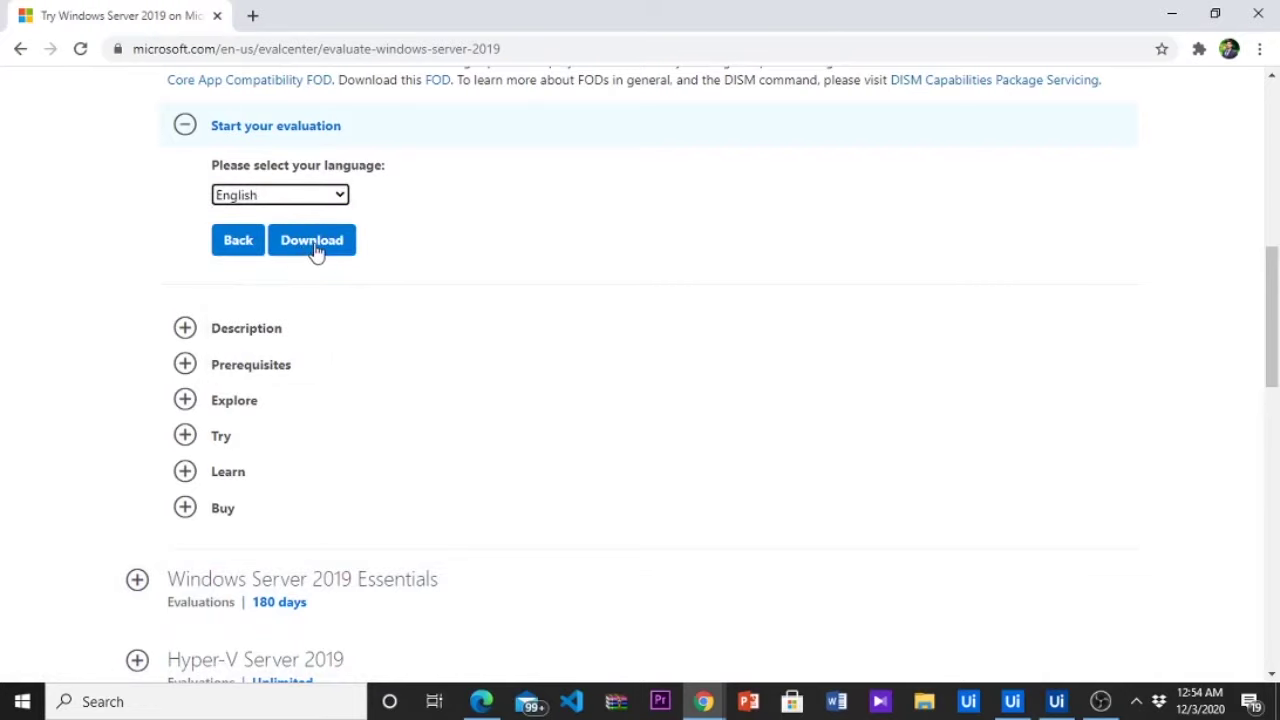
click(314, 252)
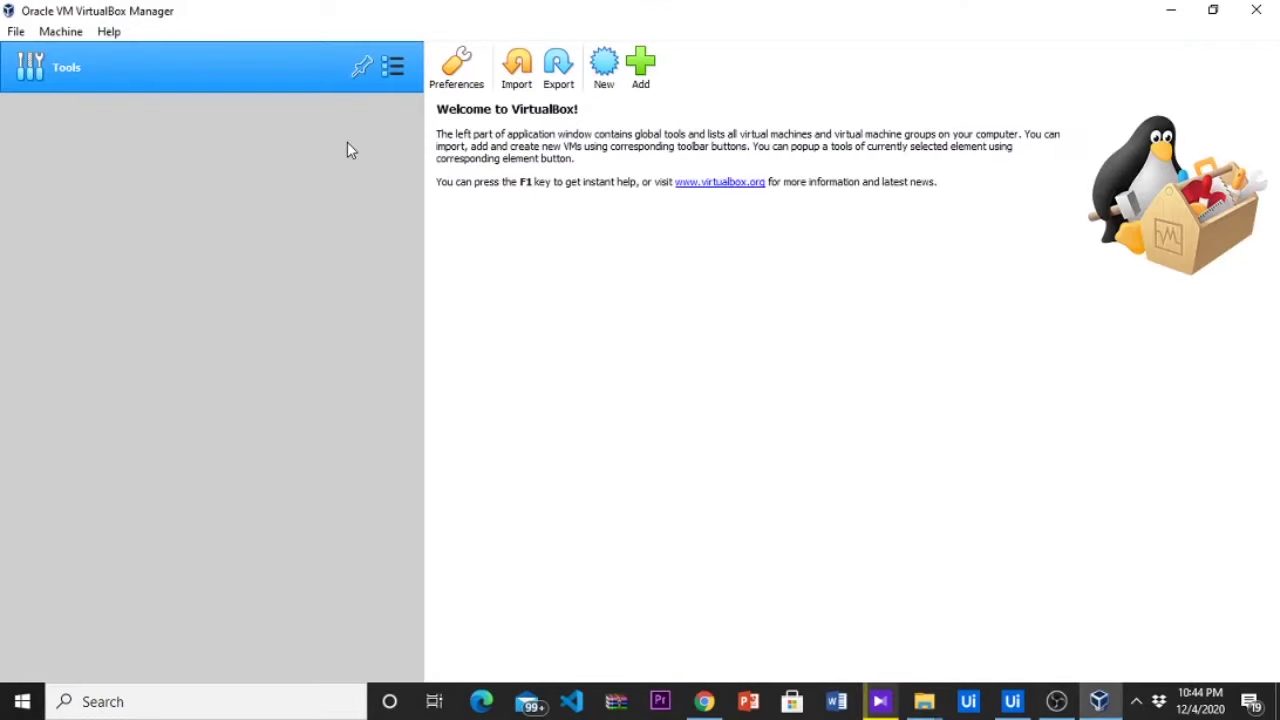
Start a new virtual machine named 'Windows Server 2019'
click(600, 68)
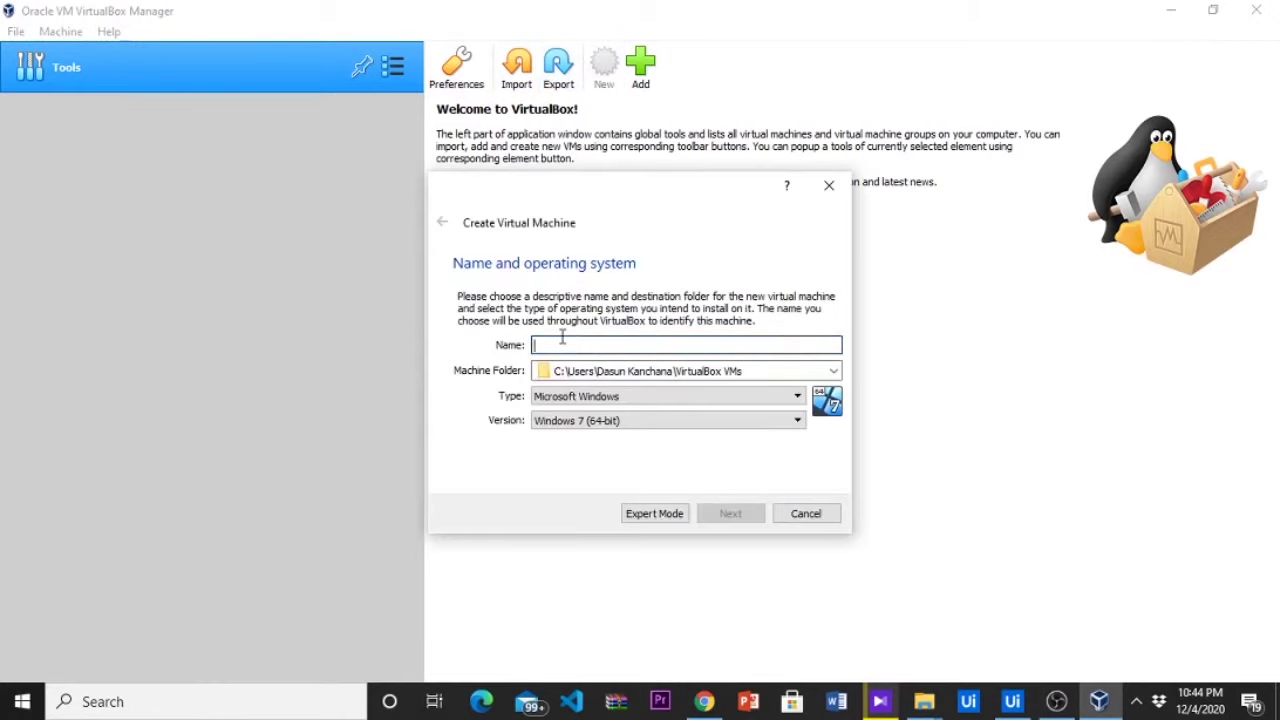
text(W)
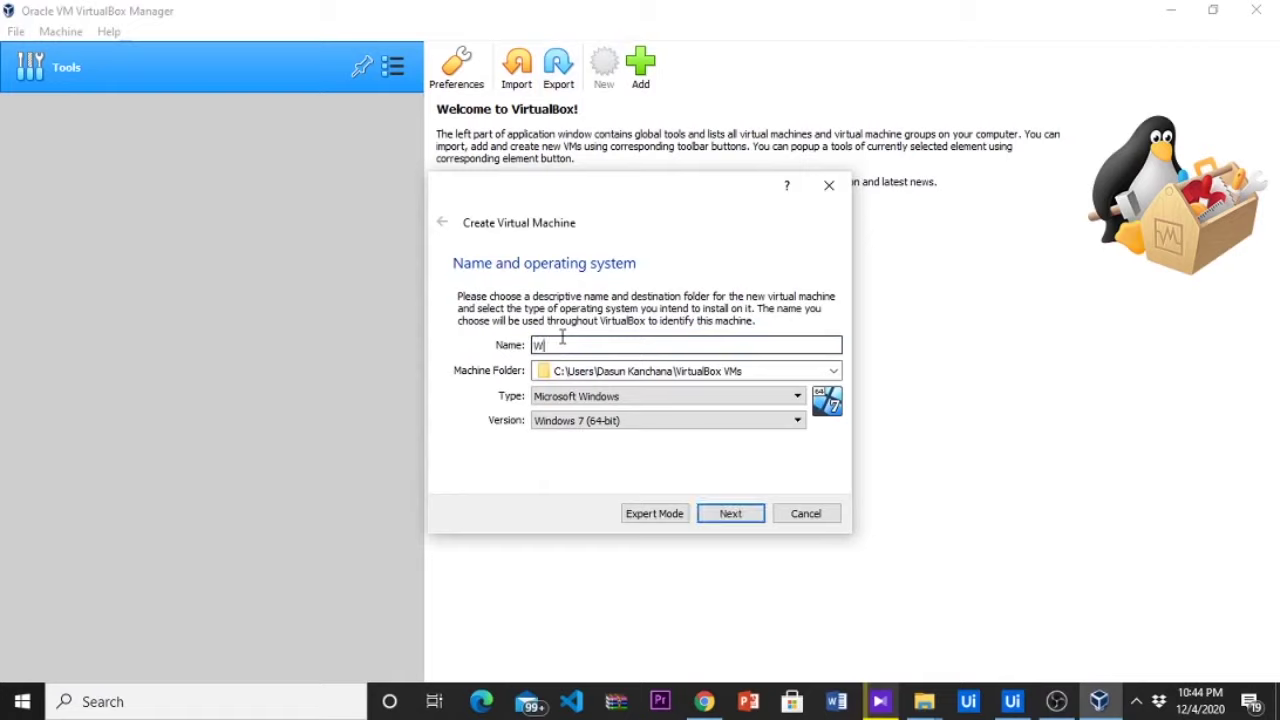
text(indows Server 2019)
key(BackSpace)
click(790, 366)
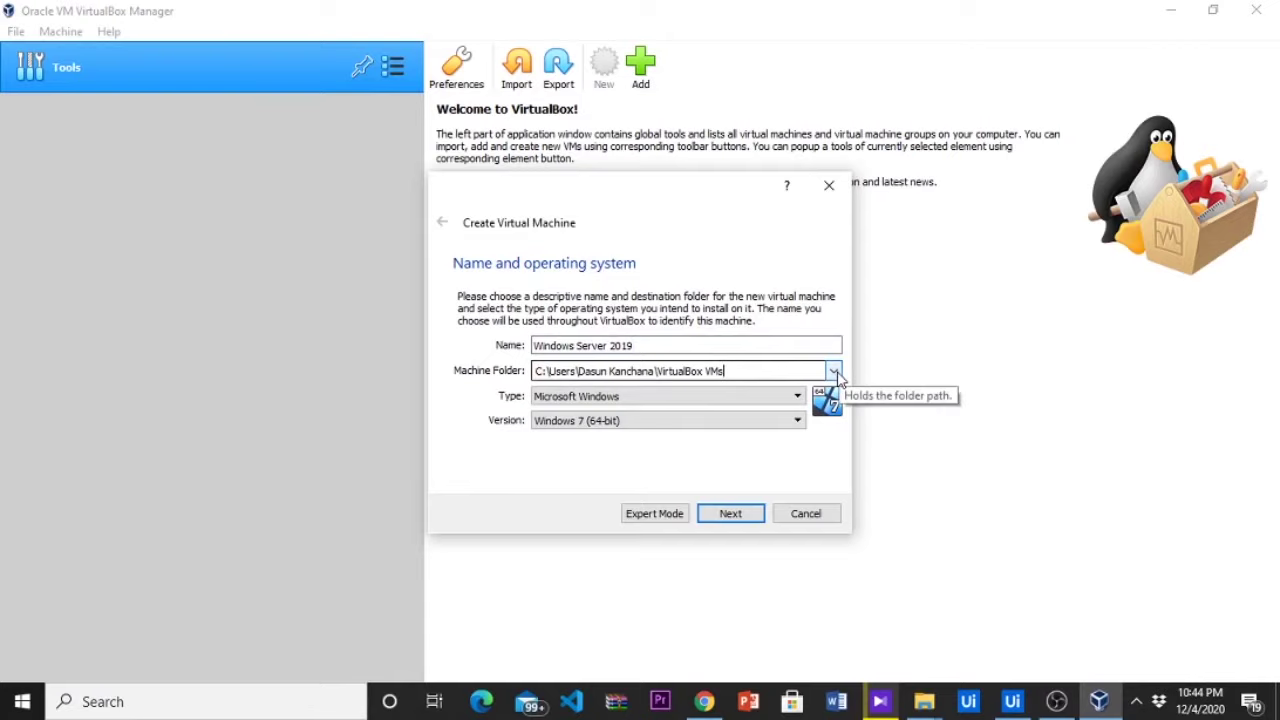
Set the machine folder to D:\VM
click(834, 373)
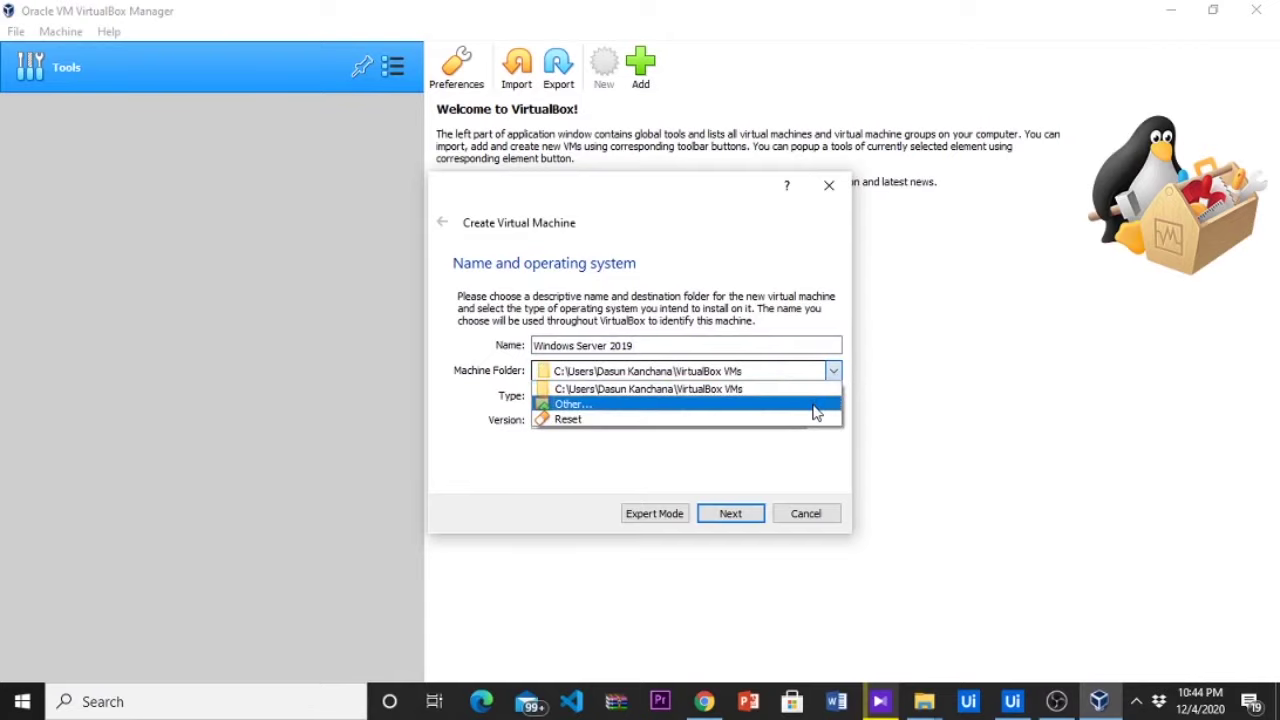
click(816, 413)
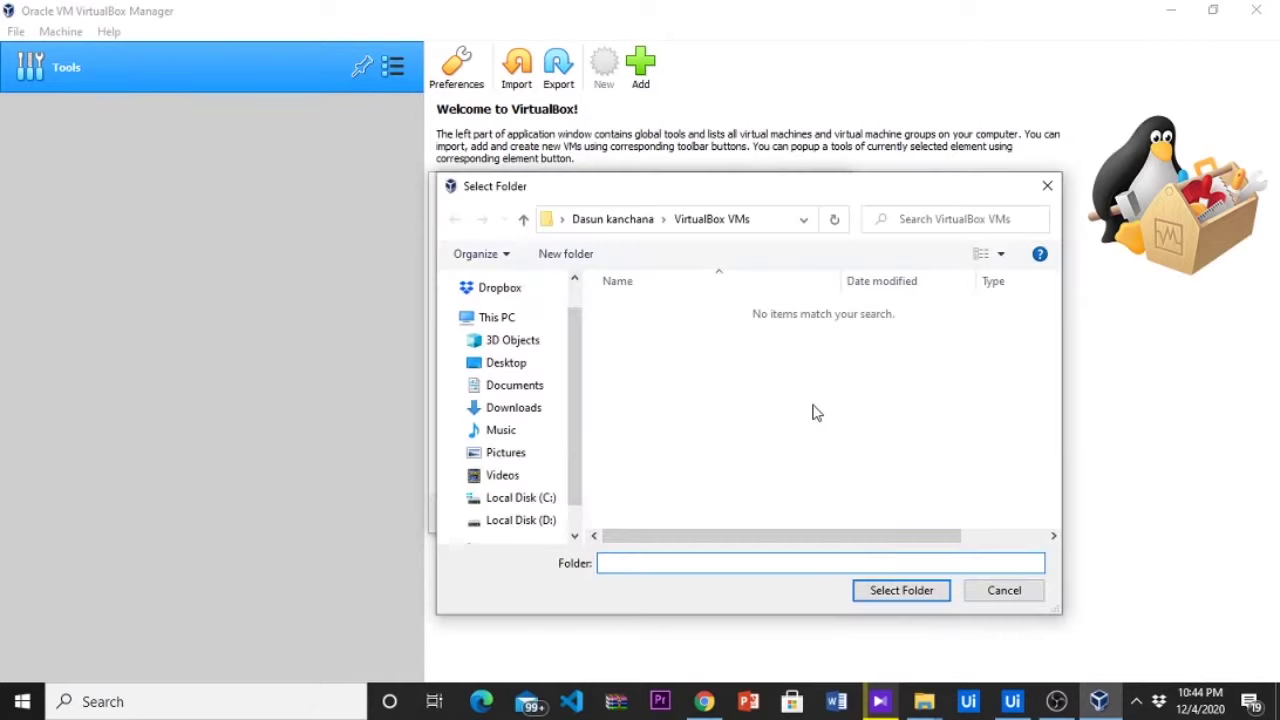
click(537, 530)
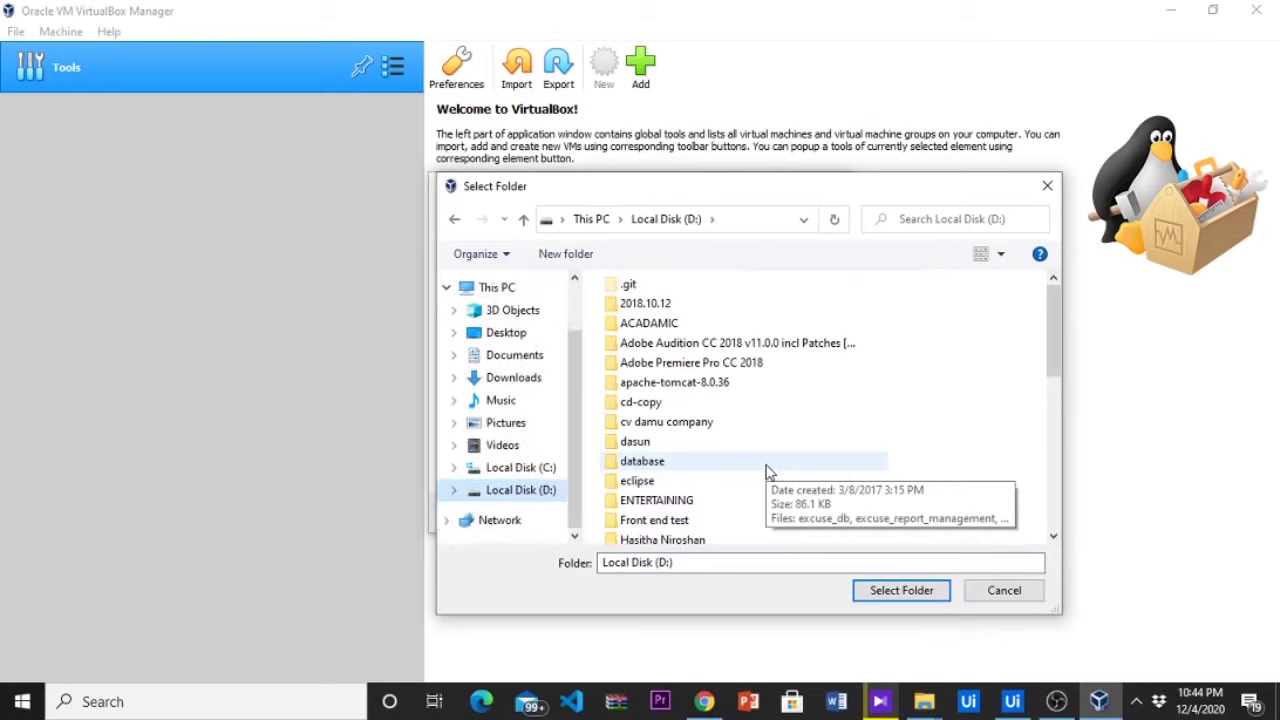
click(769, 470)
scroll(769, 472, down, 5)
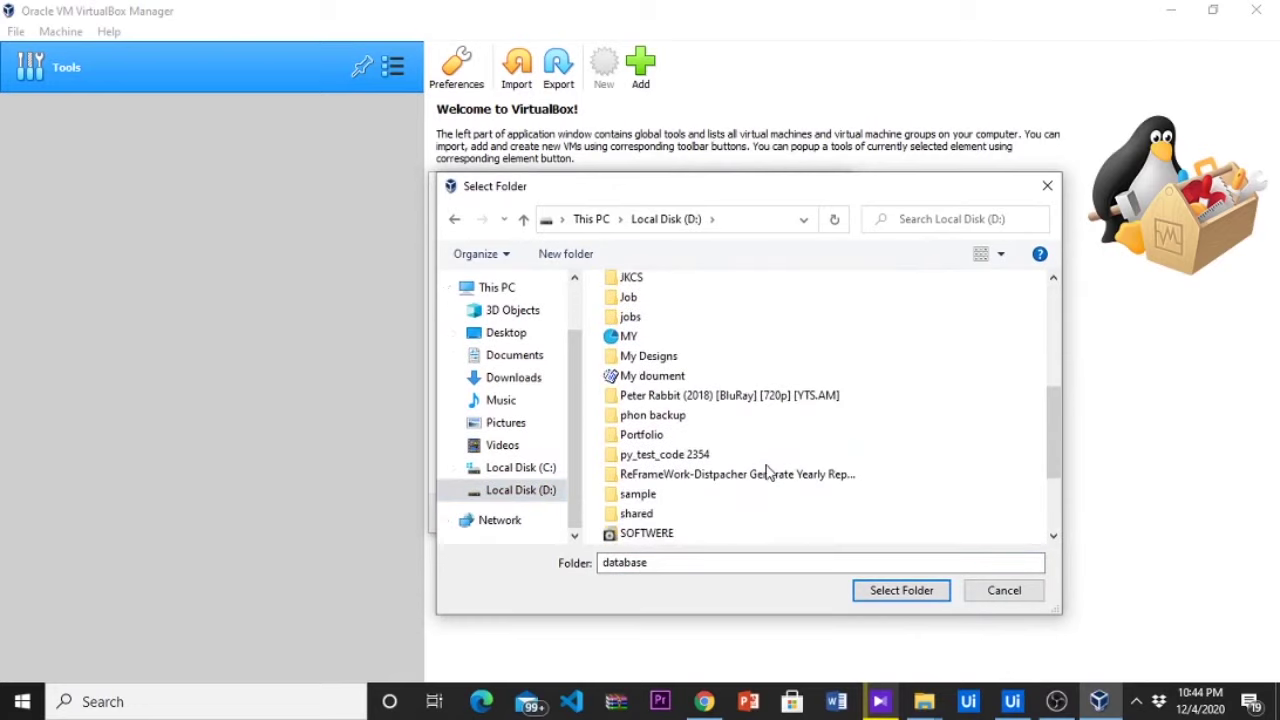
scroll(769, 472, down, 3)
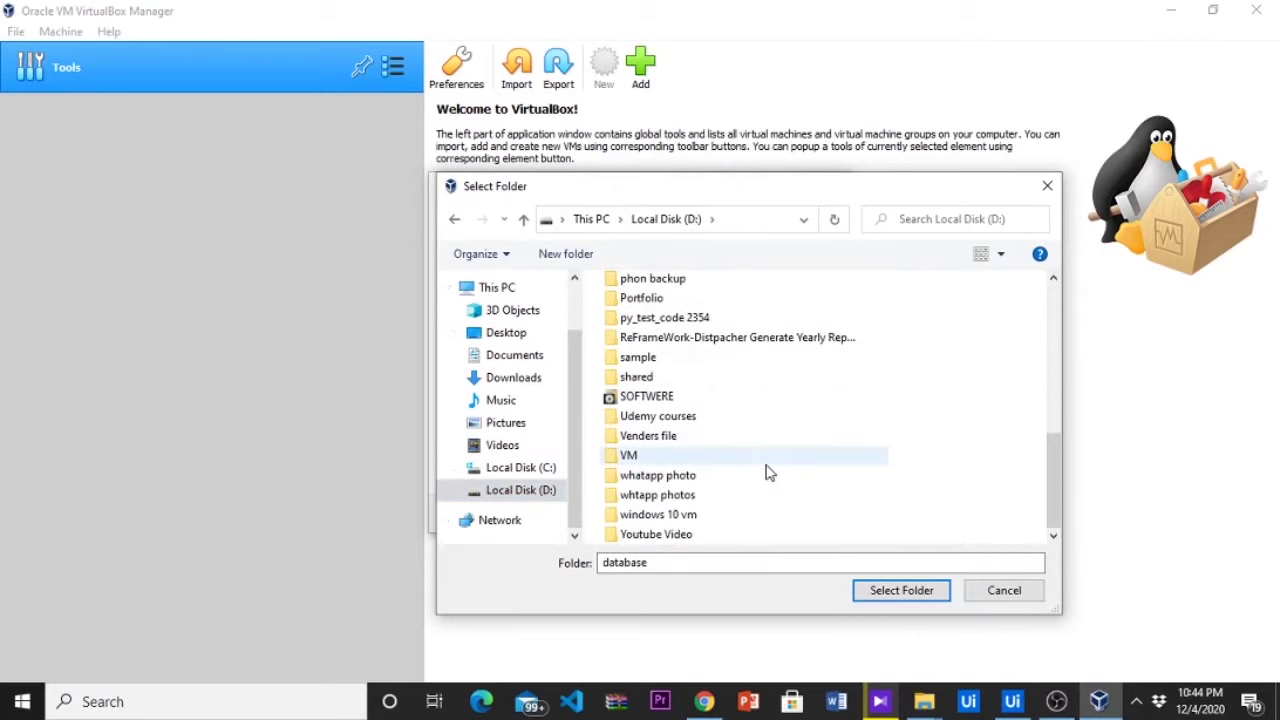
click(766, 462)
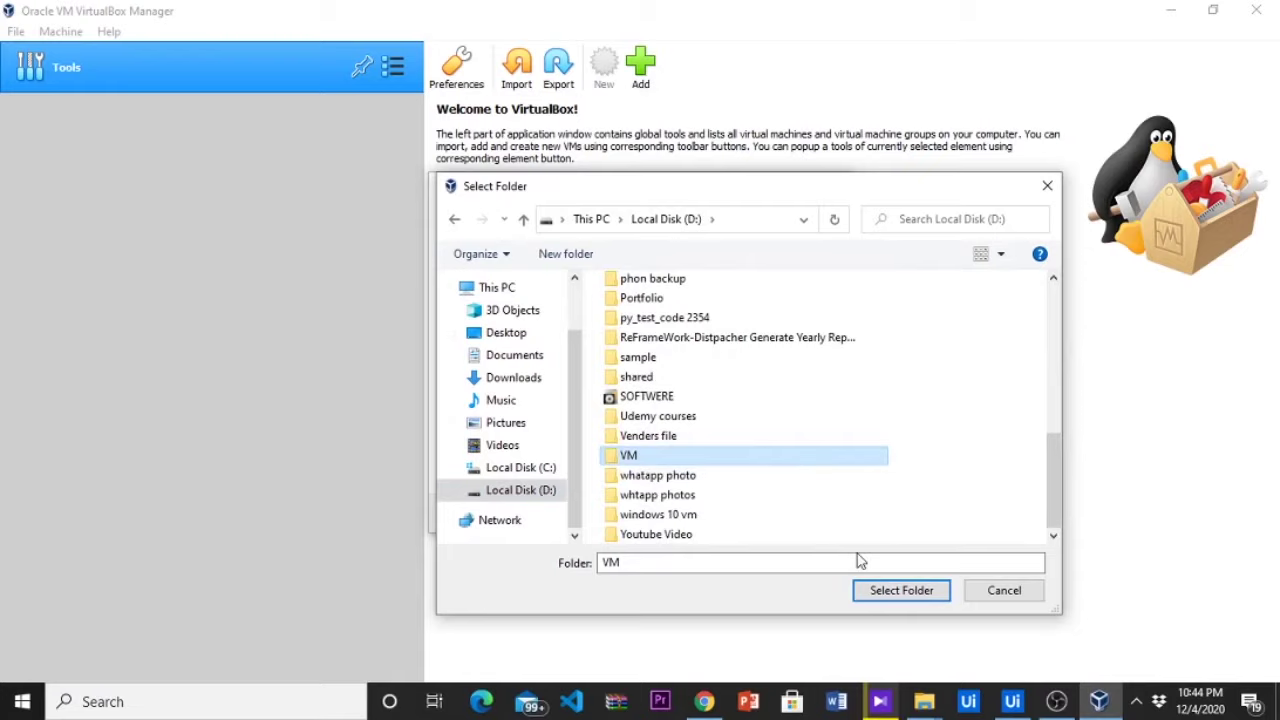
click(901, 591)
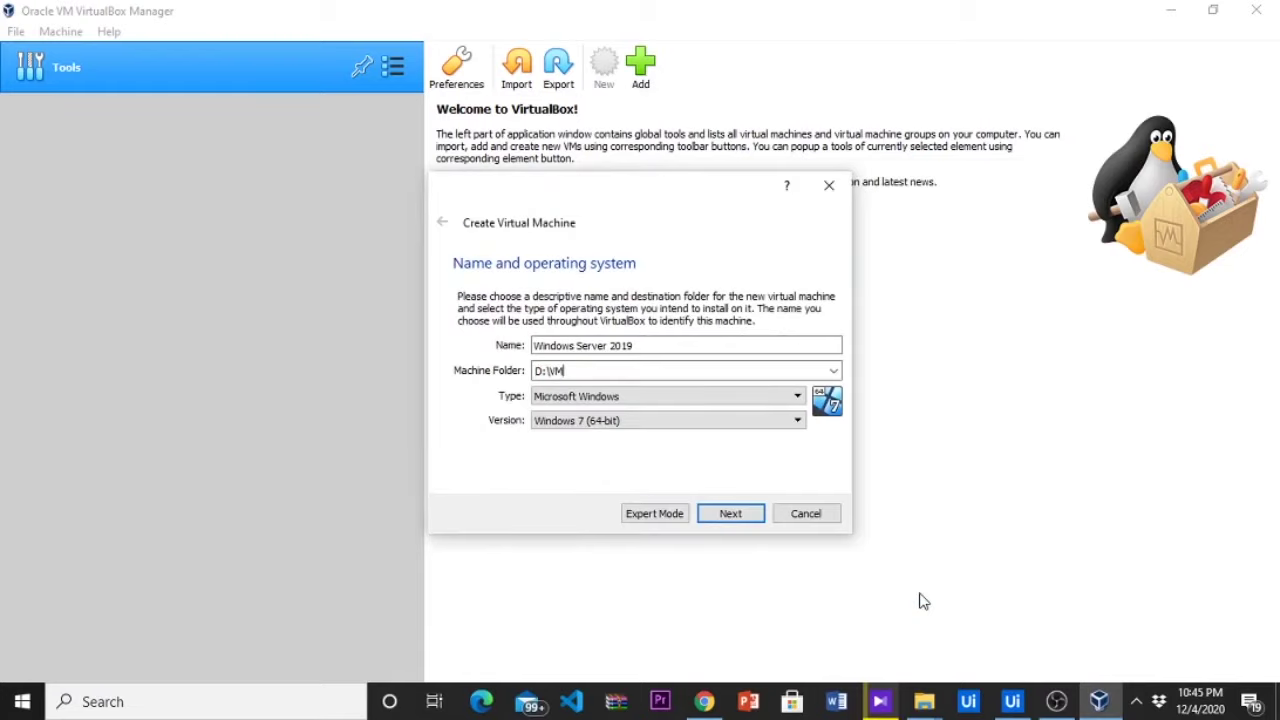
Set the version to Other Windows (64-bit) and finish creating the VM
click(771, 432)
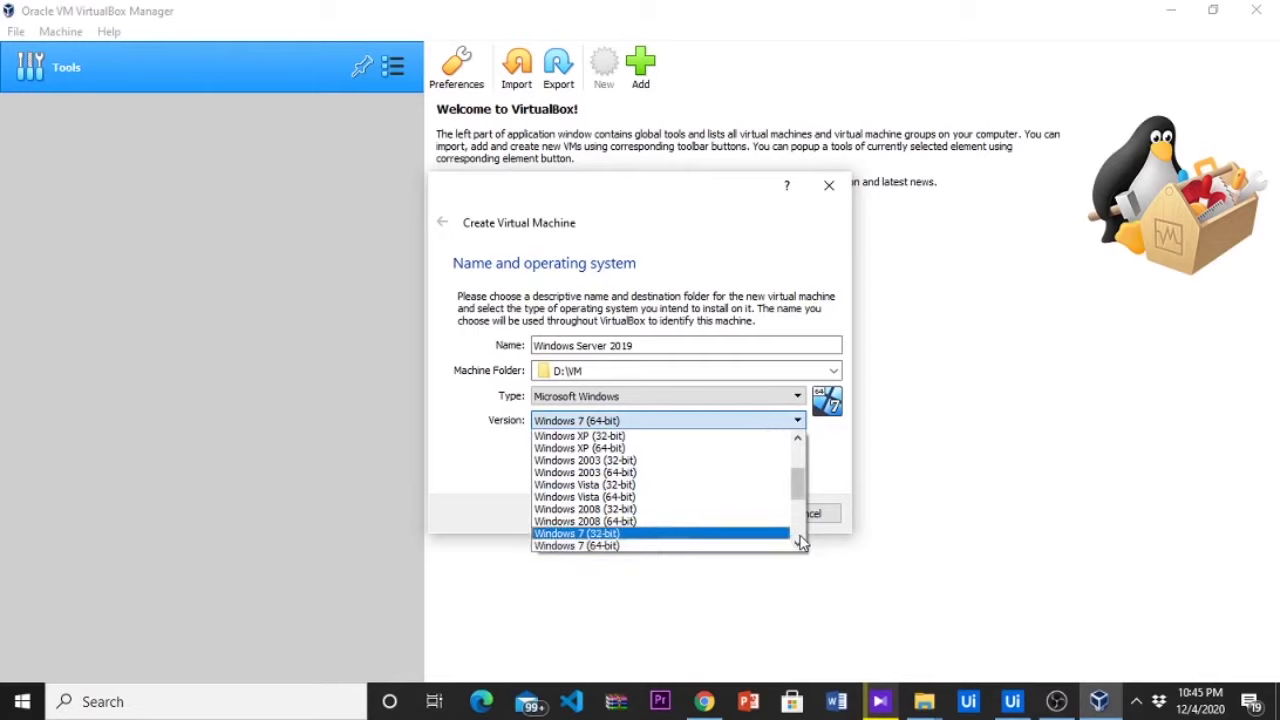
scroll(800, 541, down, 4)
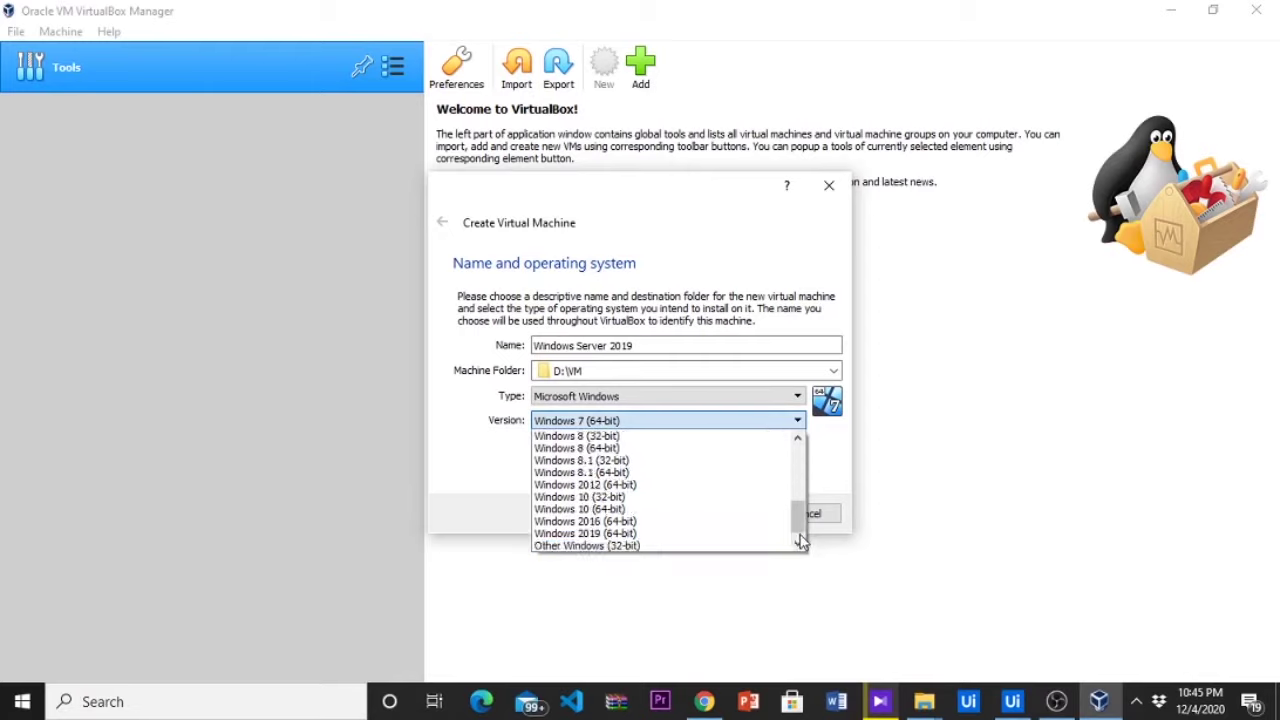
scroll(800, 541, down, 1)
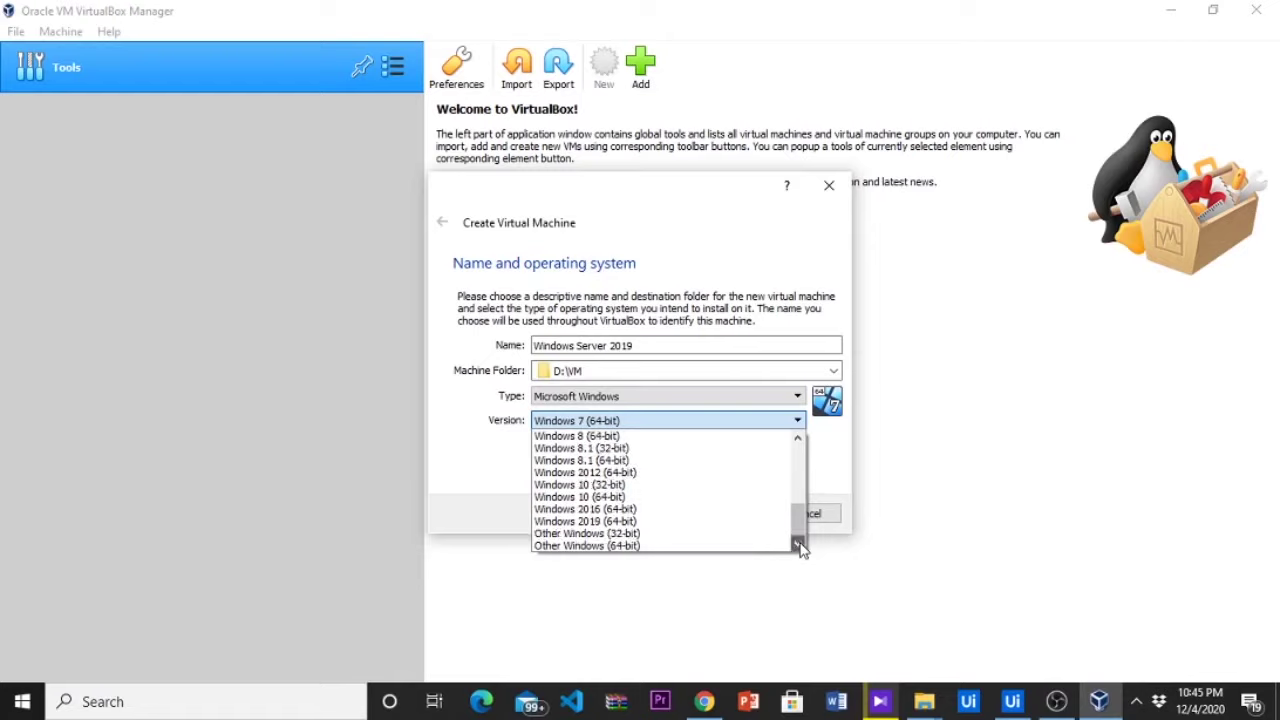
click(741, 547)
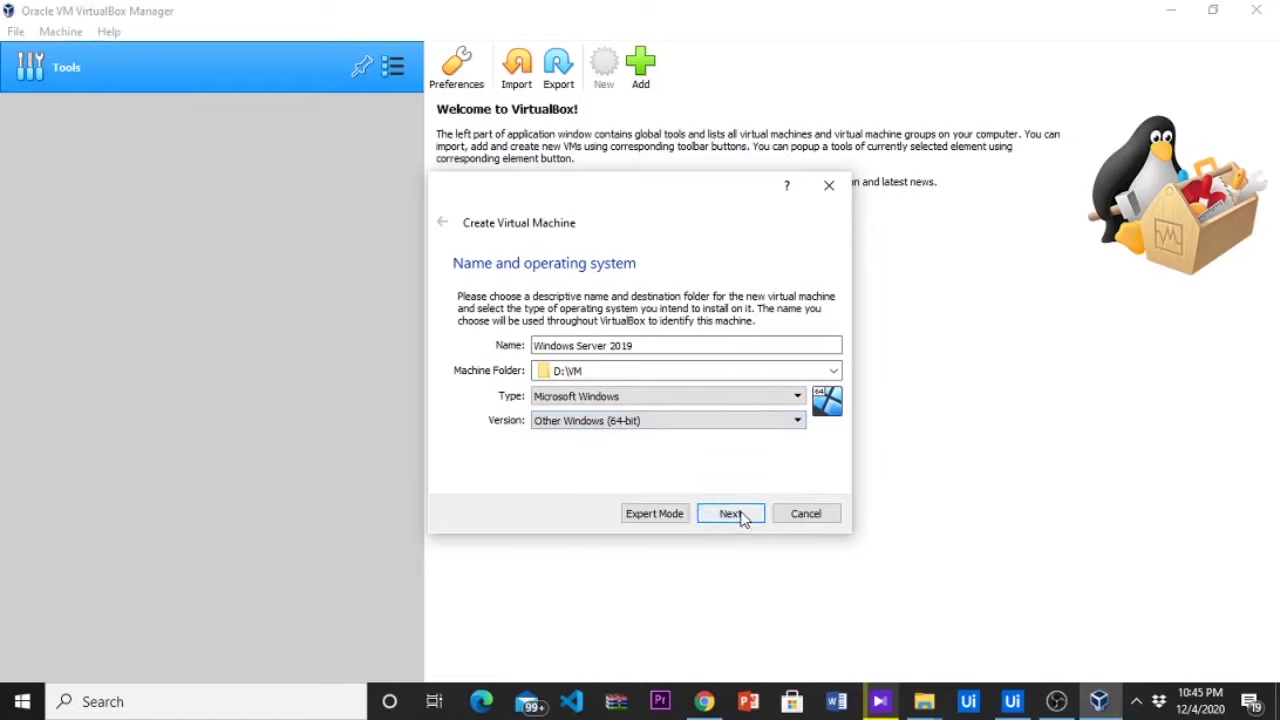
click(731, 513)
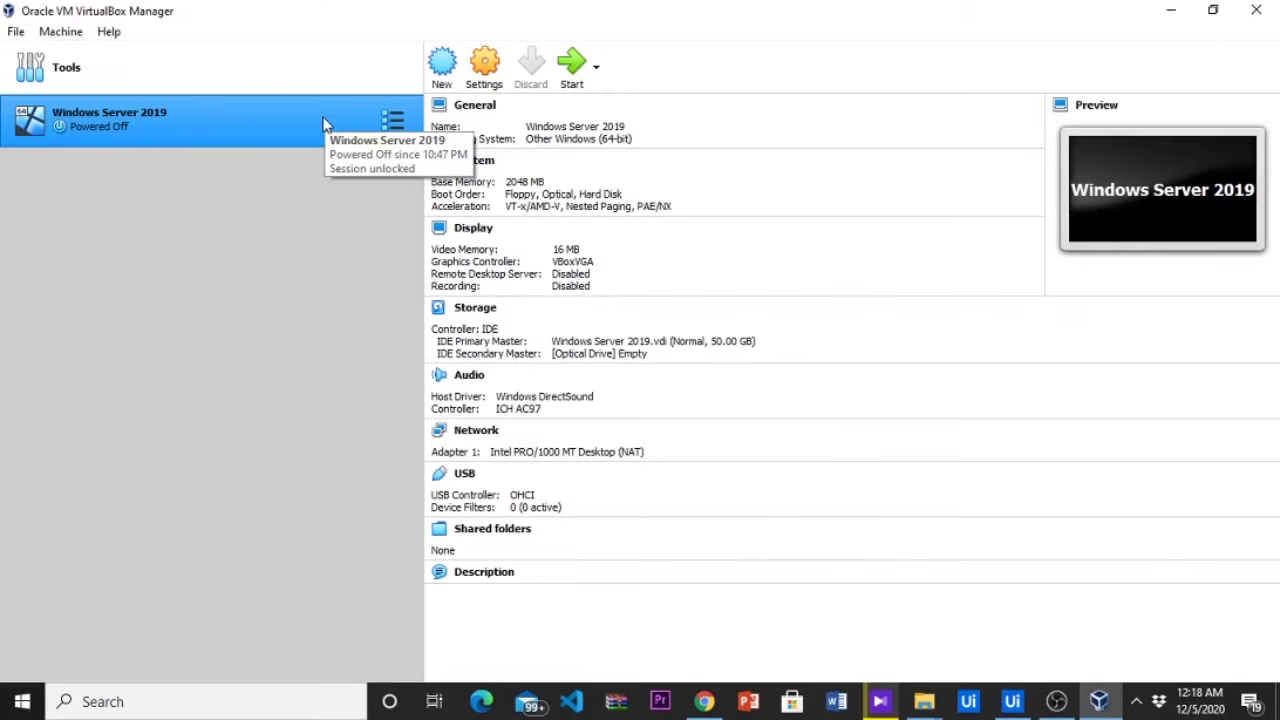
Give the Windows Server 2019 VM a Normal Start
right_click(323, 124)
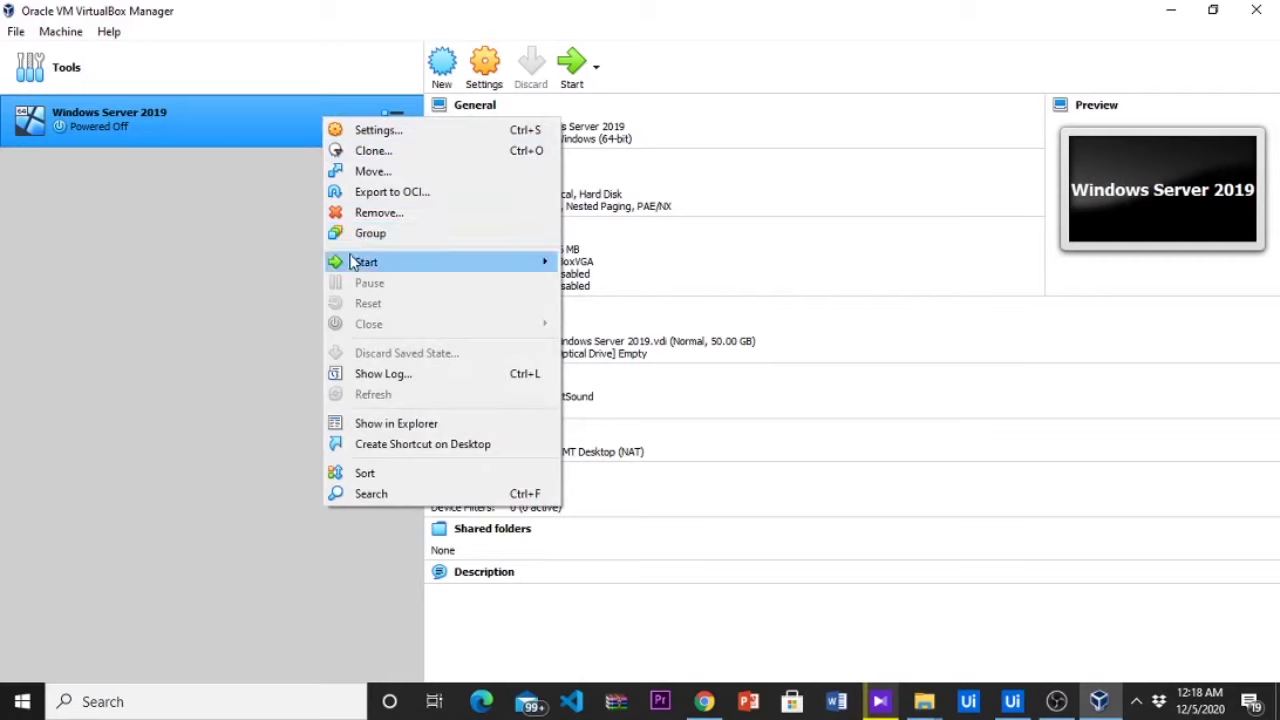
mouse_move(352, 263)
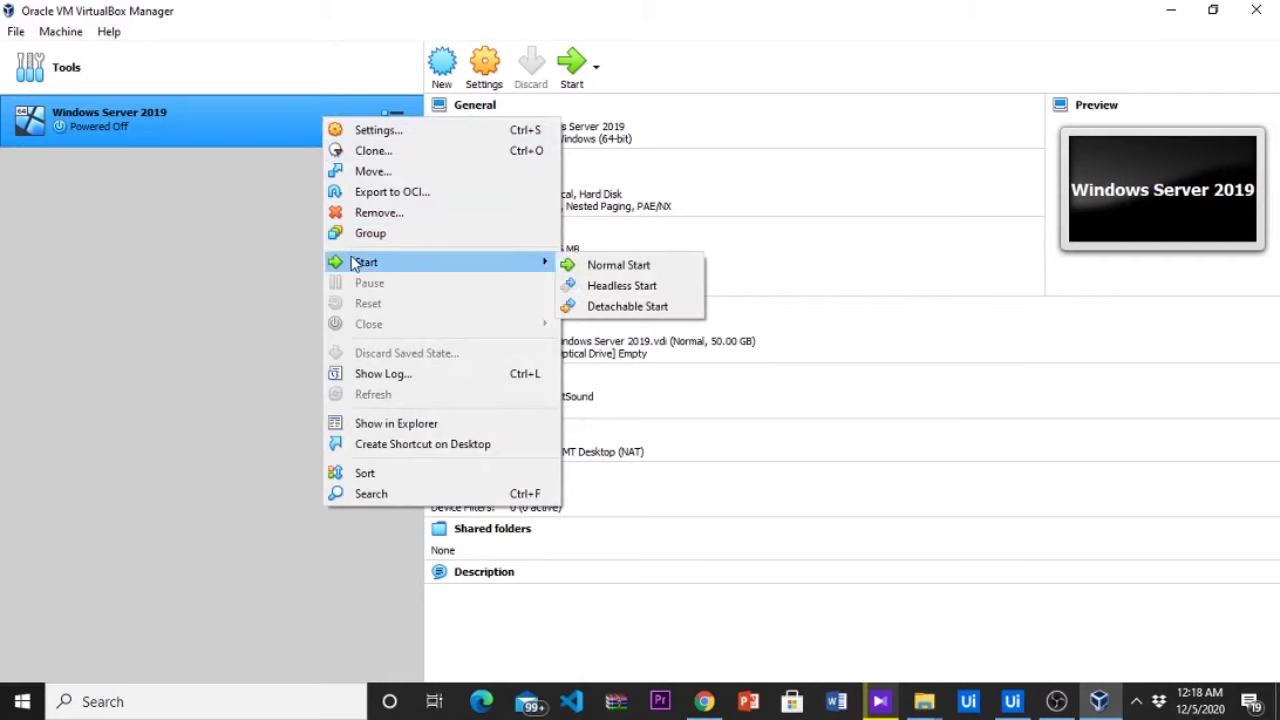
click(605, 266)
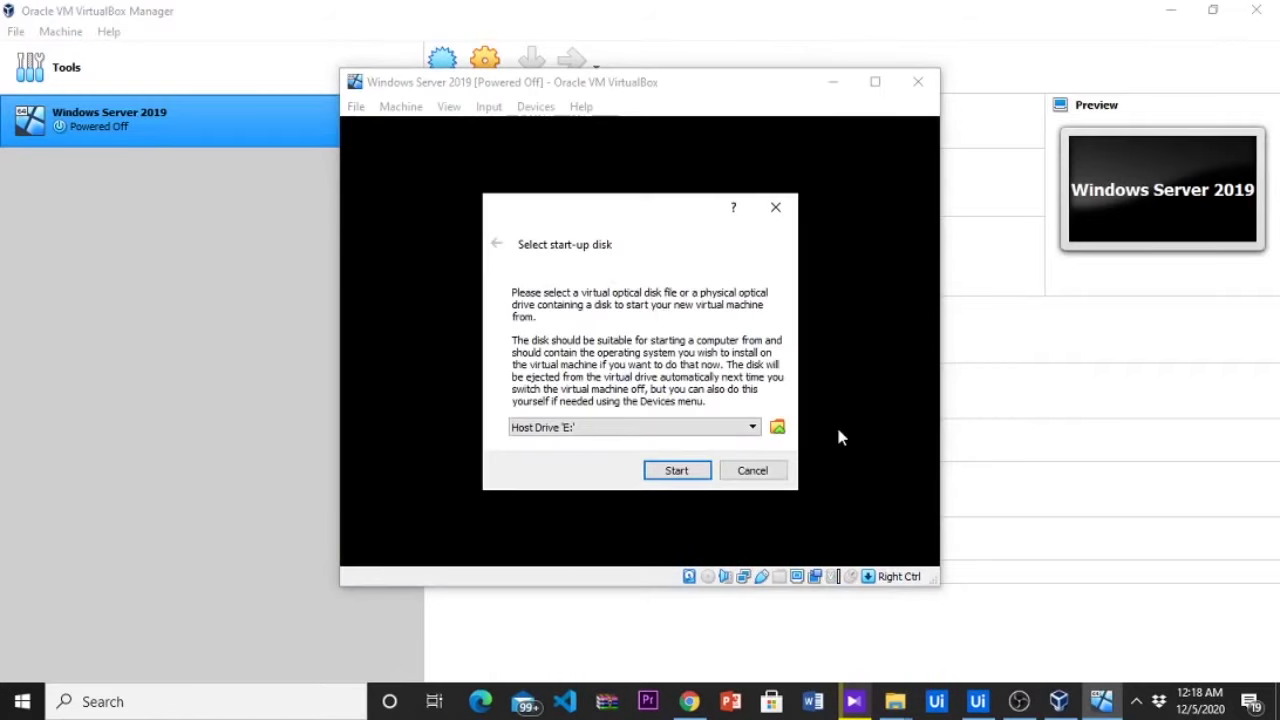
Add the downloaded Server evaluation ISO as the start-up disk and boot from it
click(752, 429)
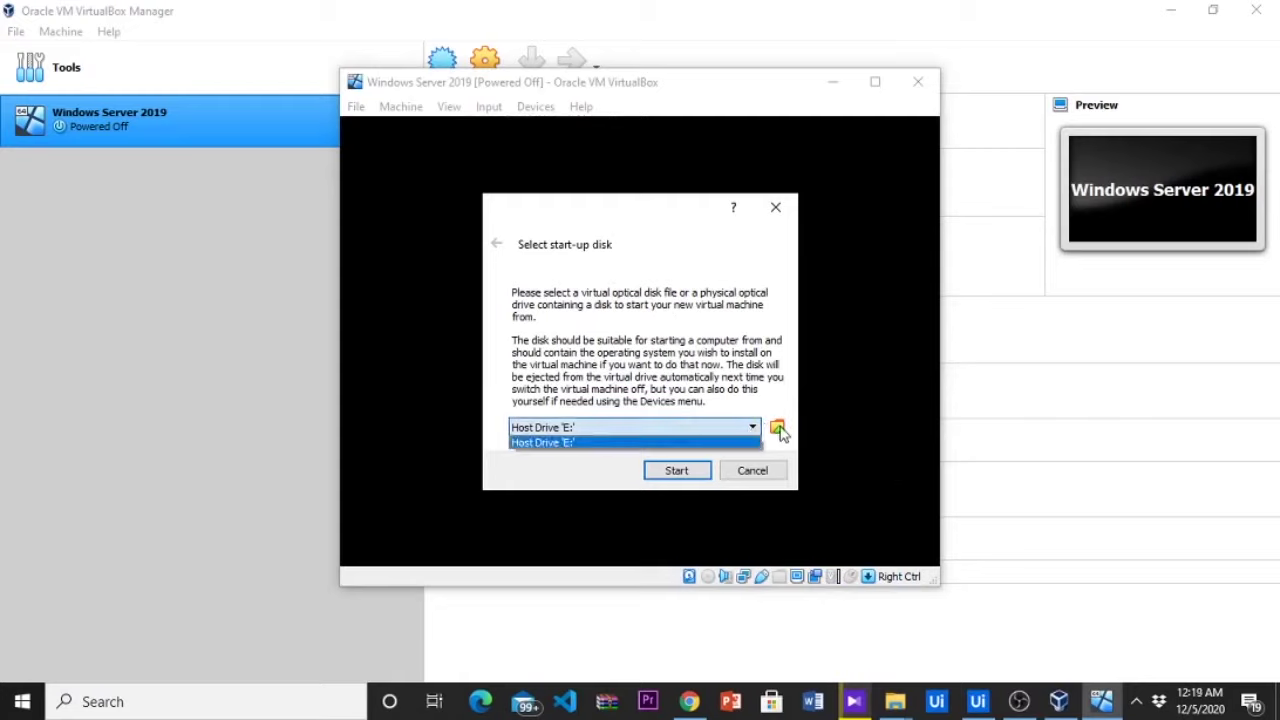
click(779, 430)
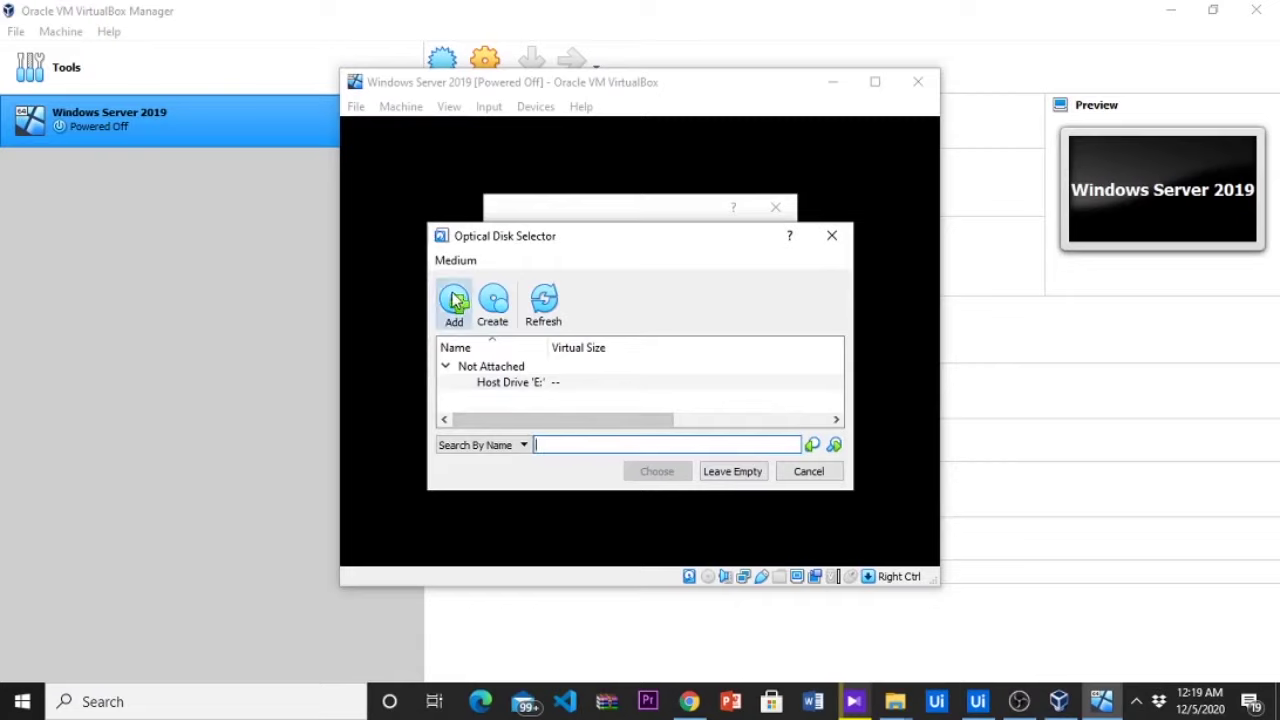
click(455, 300)
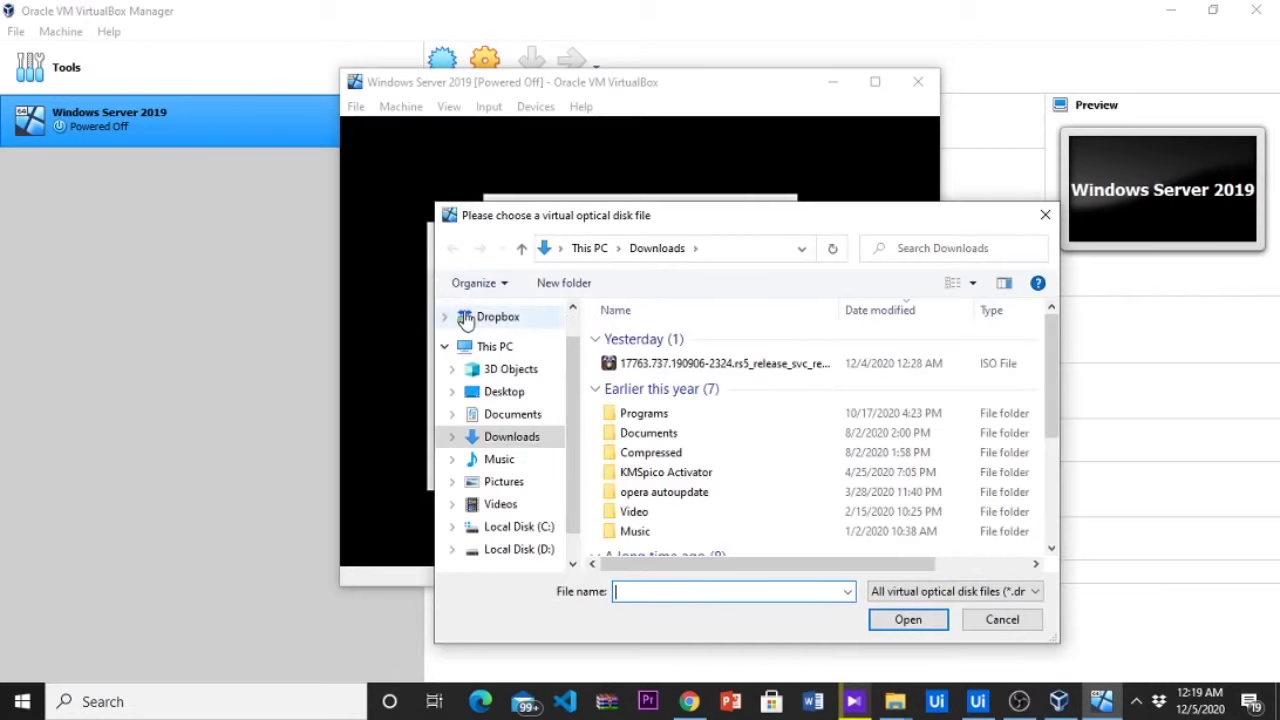
click(650, 364)
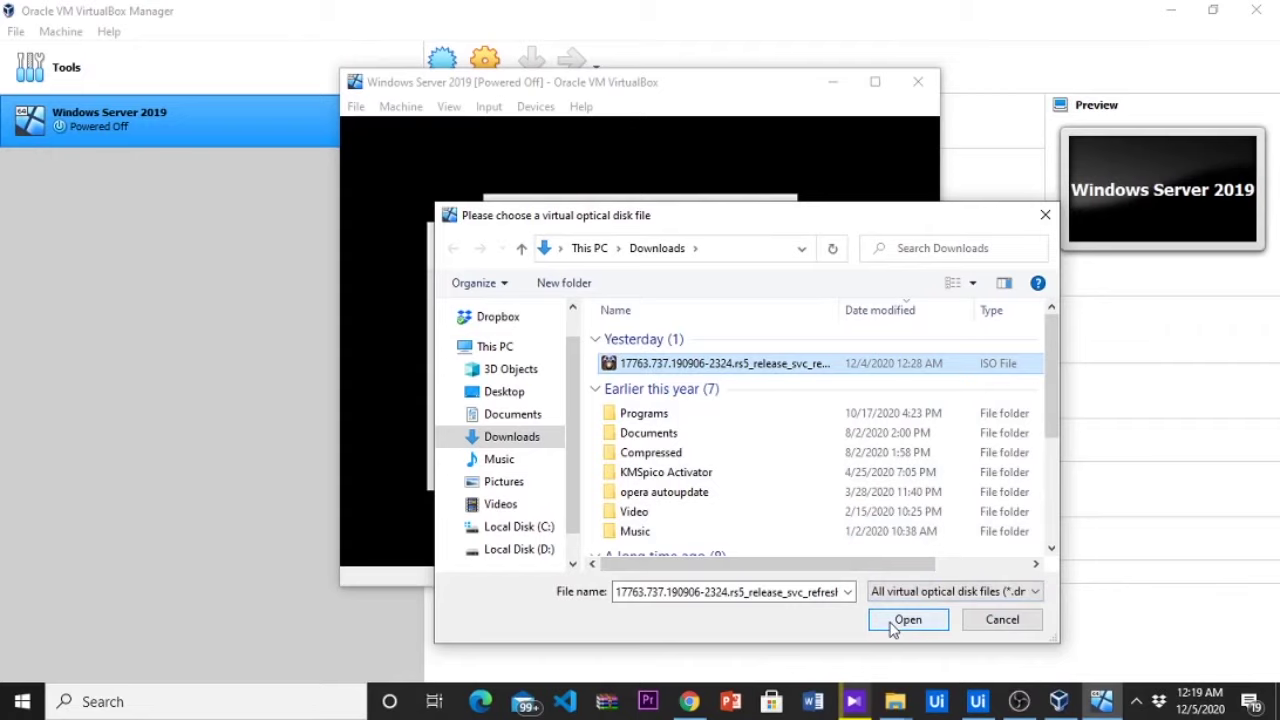
click(905, 620)
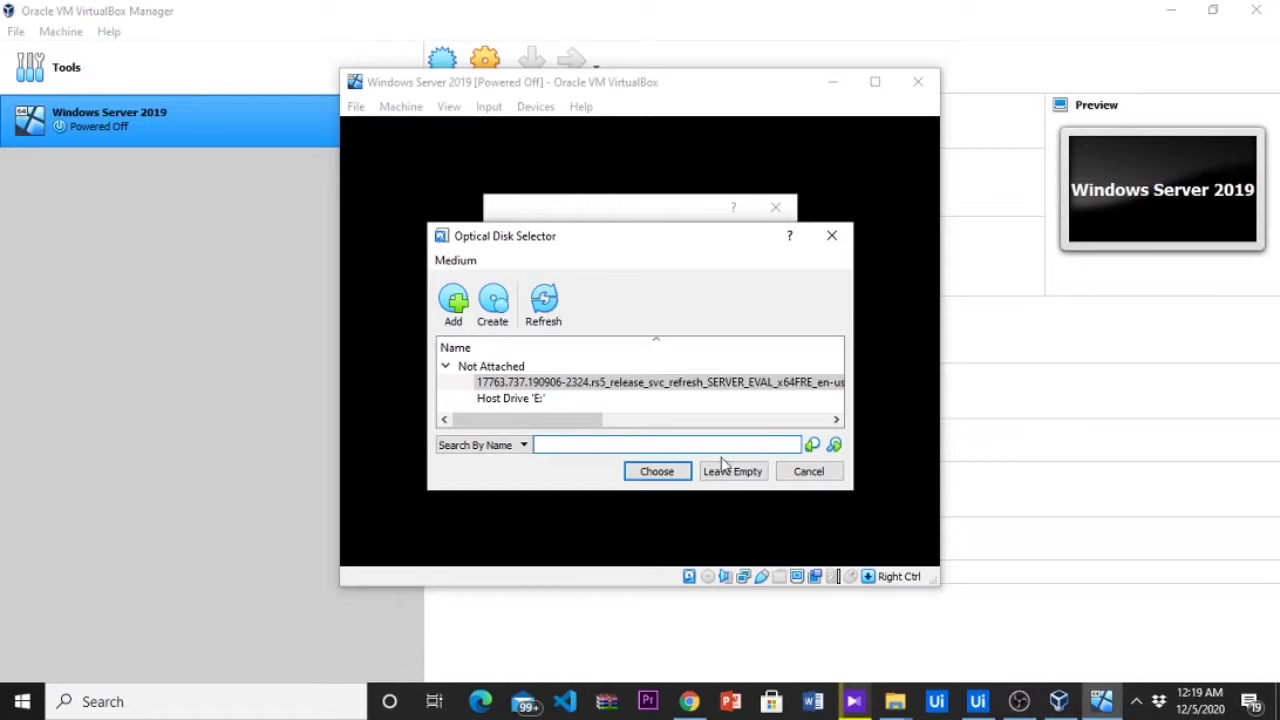
click(657, 471)
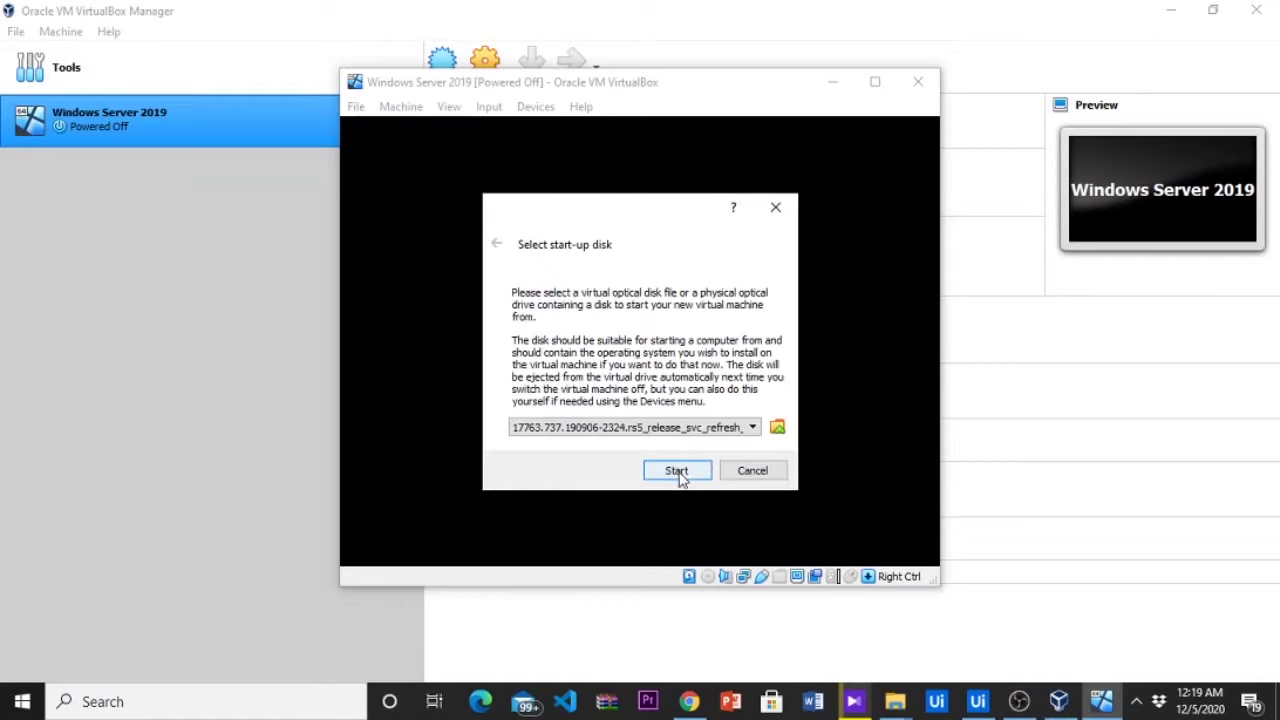
click(678, 472)
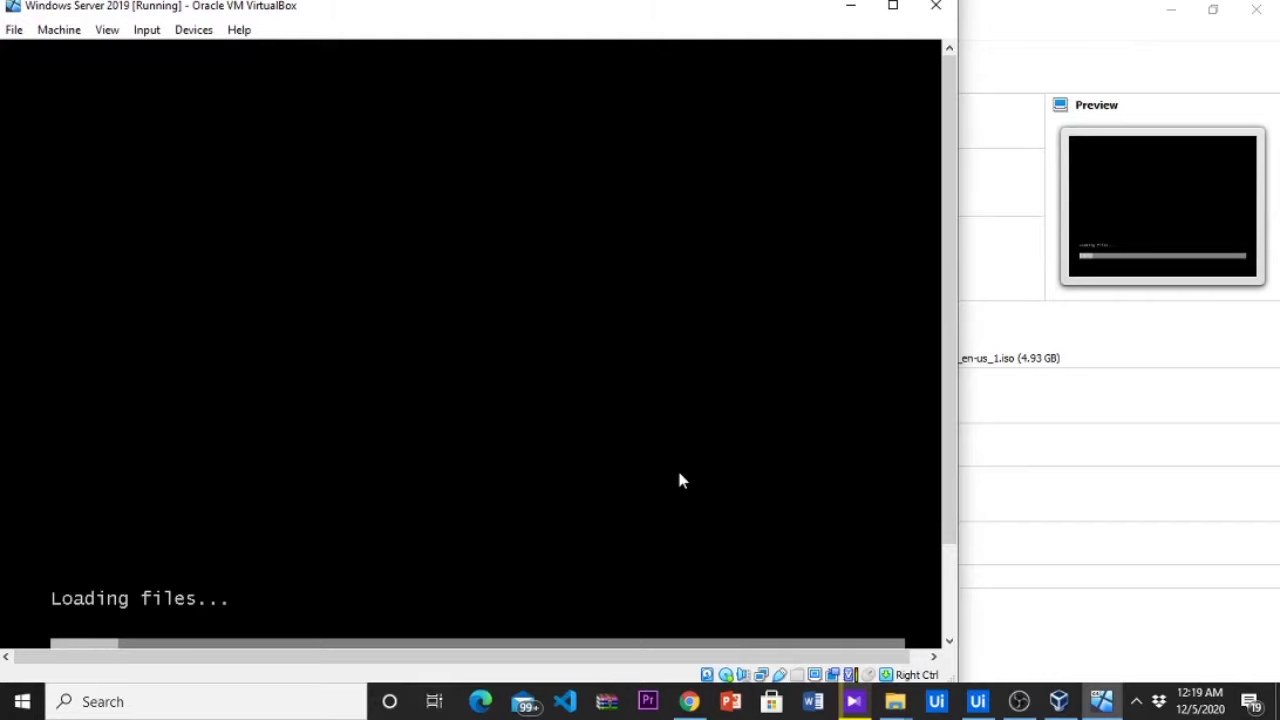
Maximize the VM window and wait for Windows Setup to load
click(893, 6)
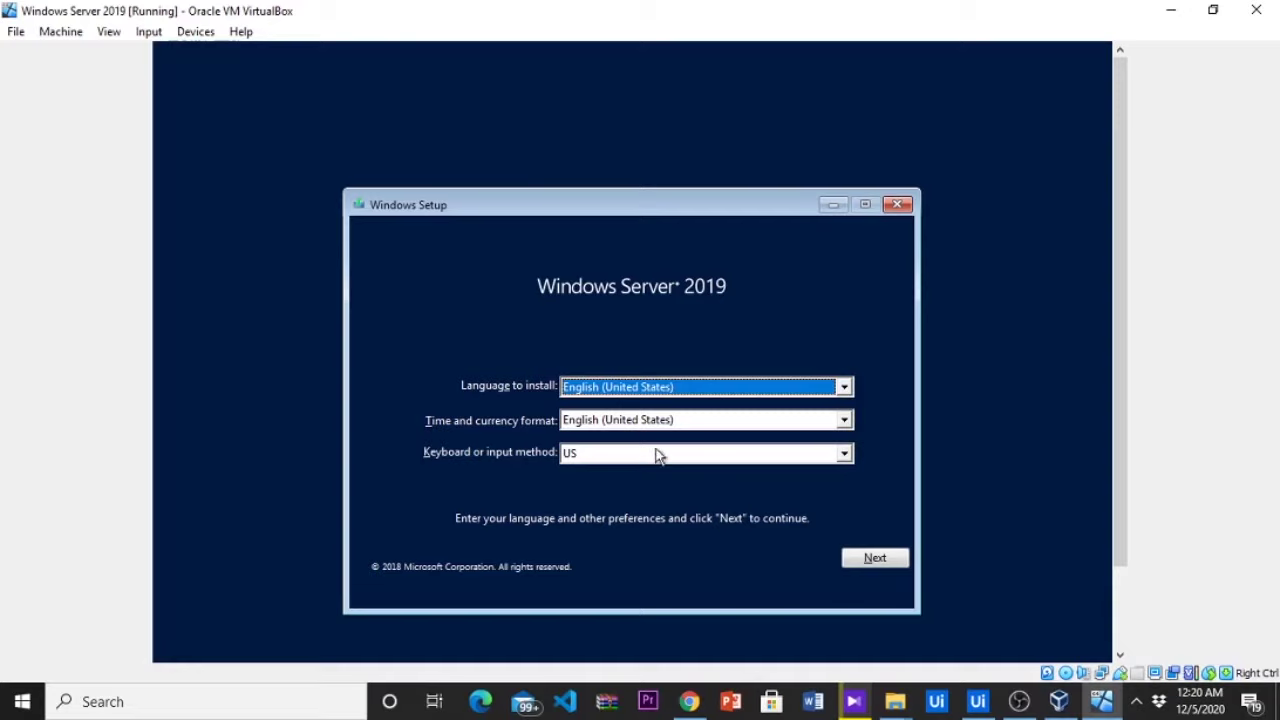
Keep English defaults, choose Datacenter Evaluation (Desktop Experience), and accept the license terms
click(880, 563)
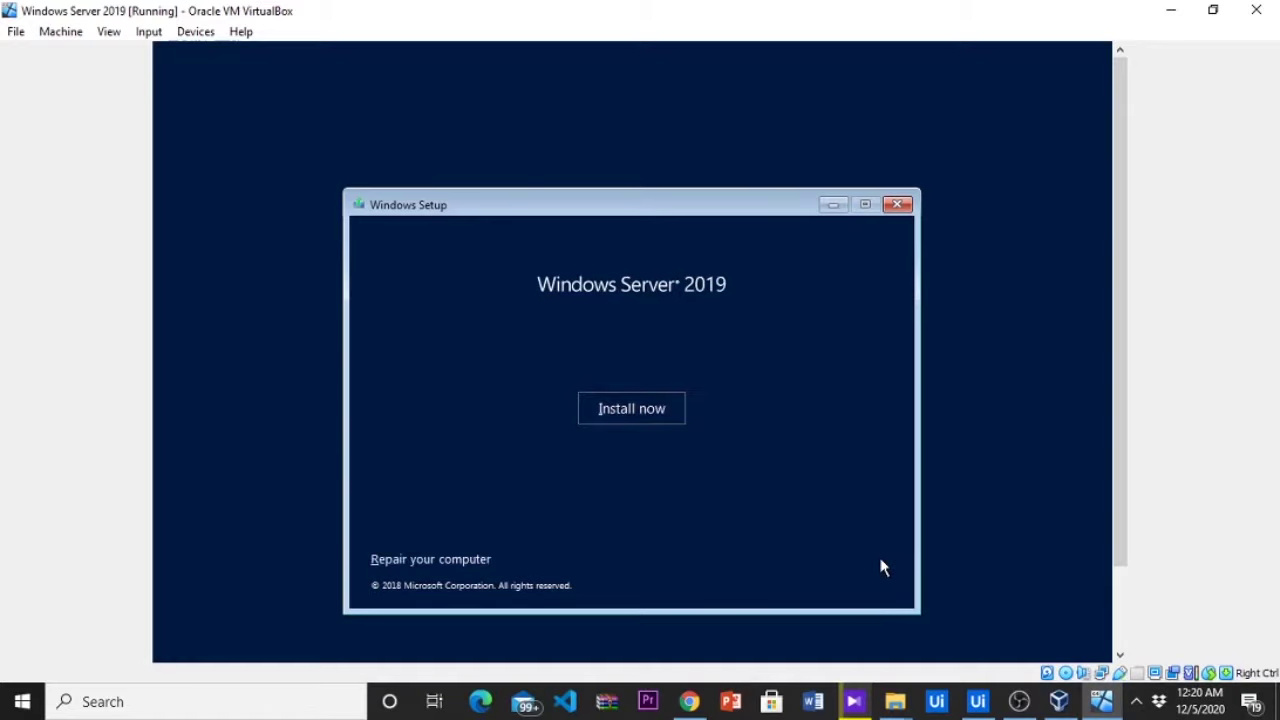
click(649, 413)
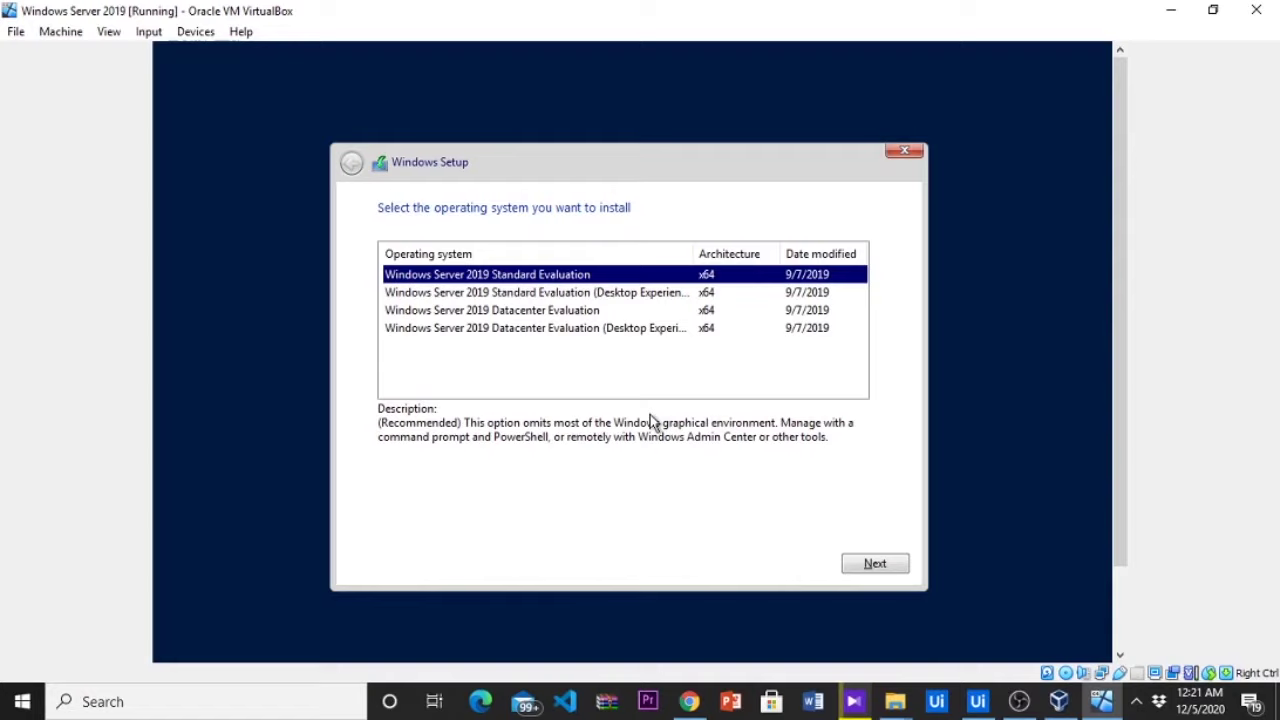
click(648, 334)
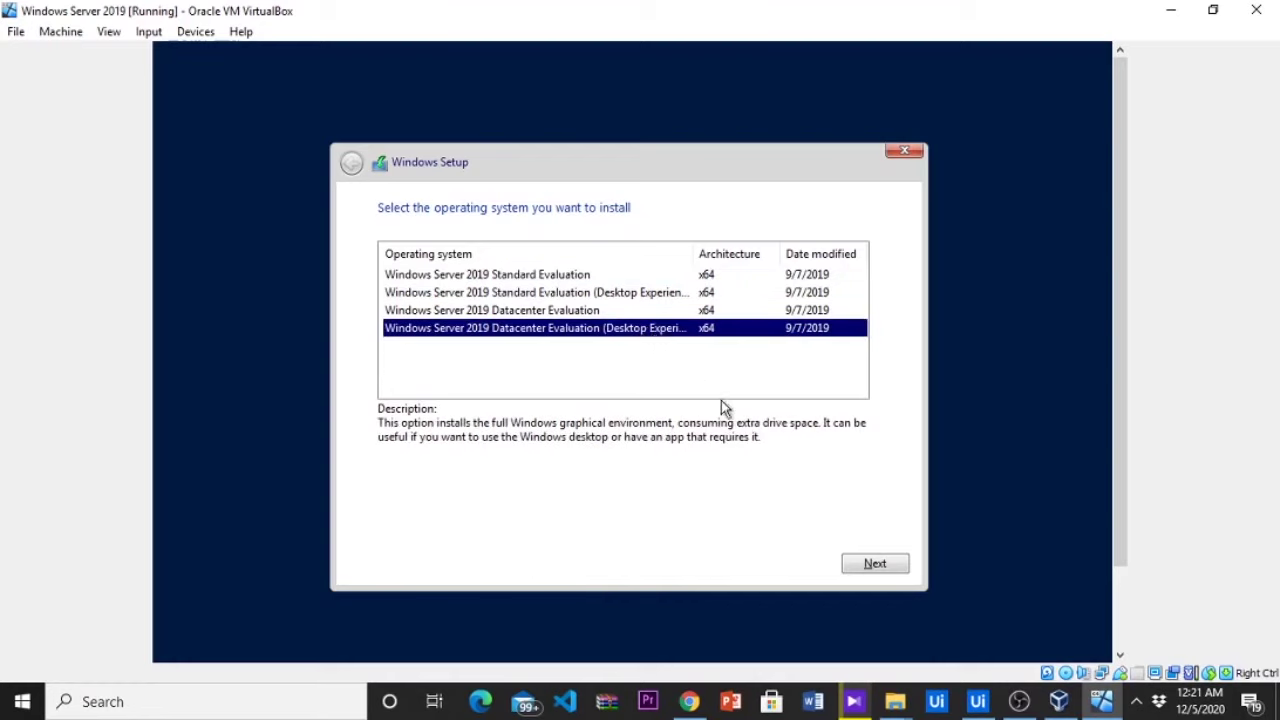
click(862, 569)
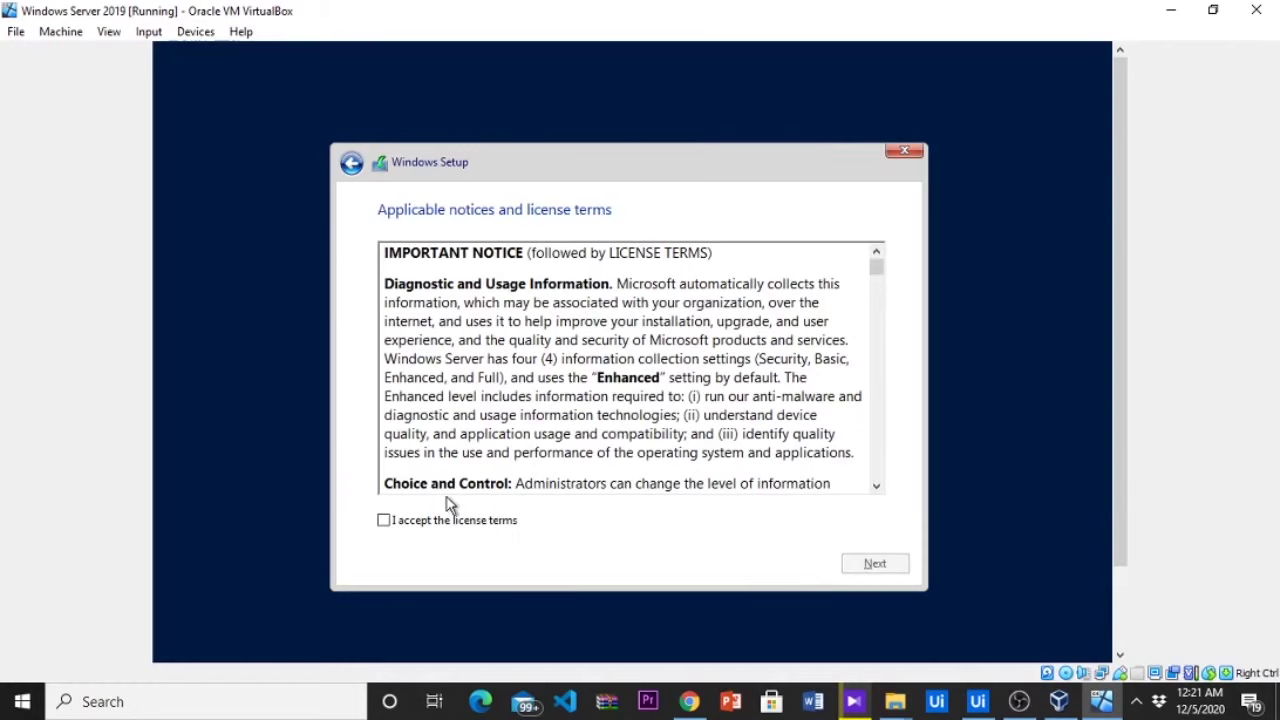
click(383, 521)
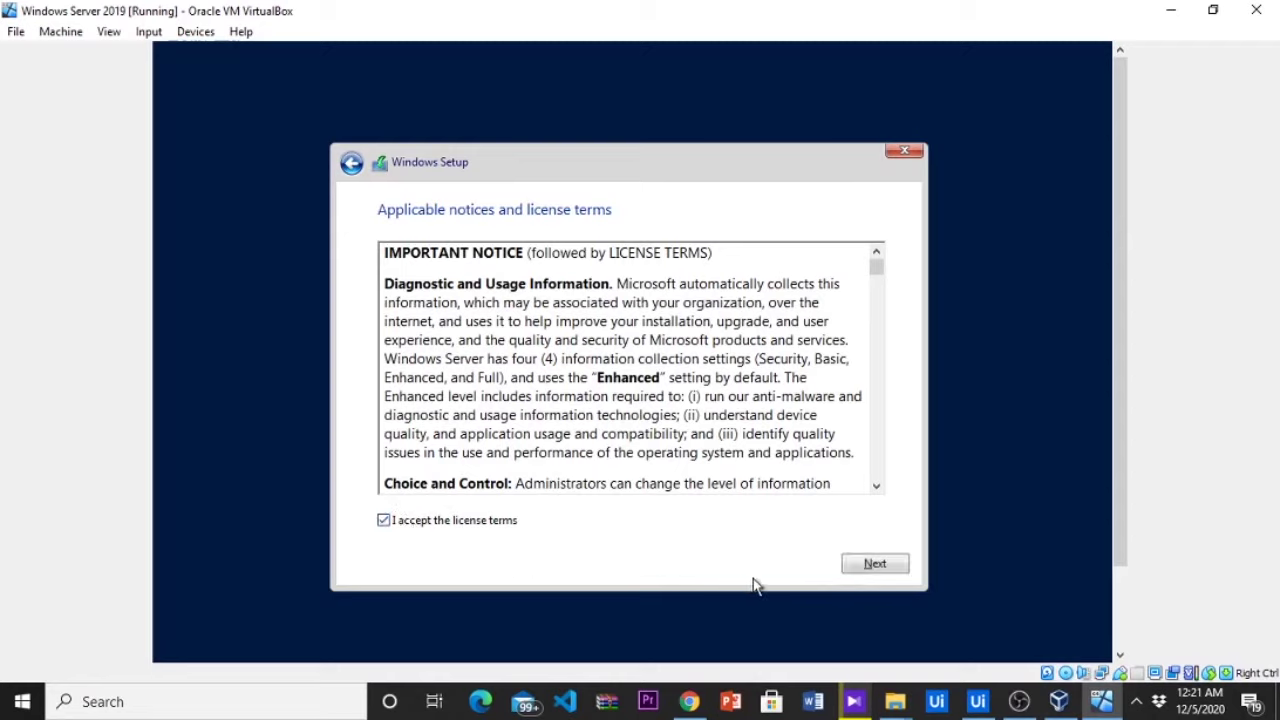
click(851, 569)
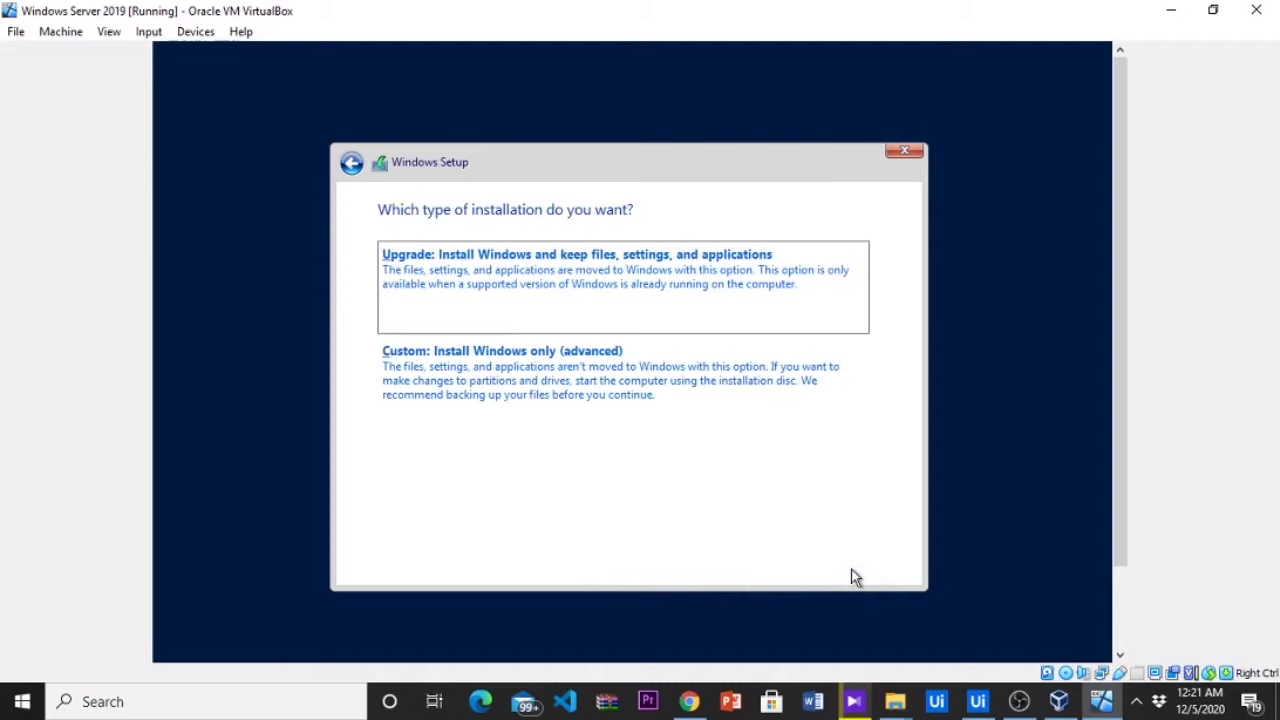
Choose a Custom install on Drive 0 unallocated space and start installing
click(675, 413)
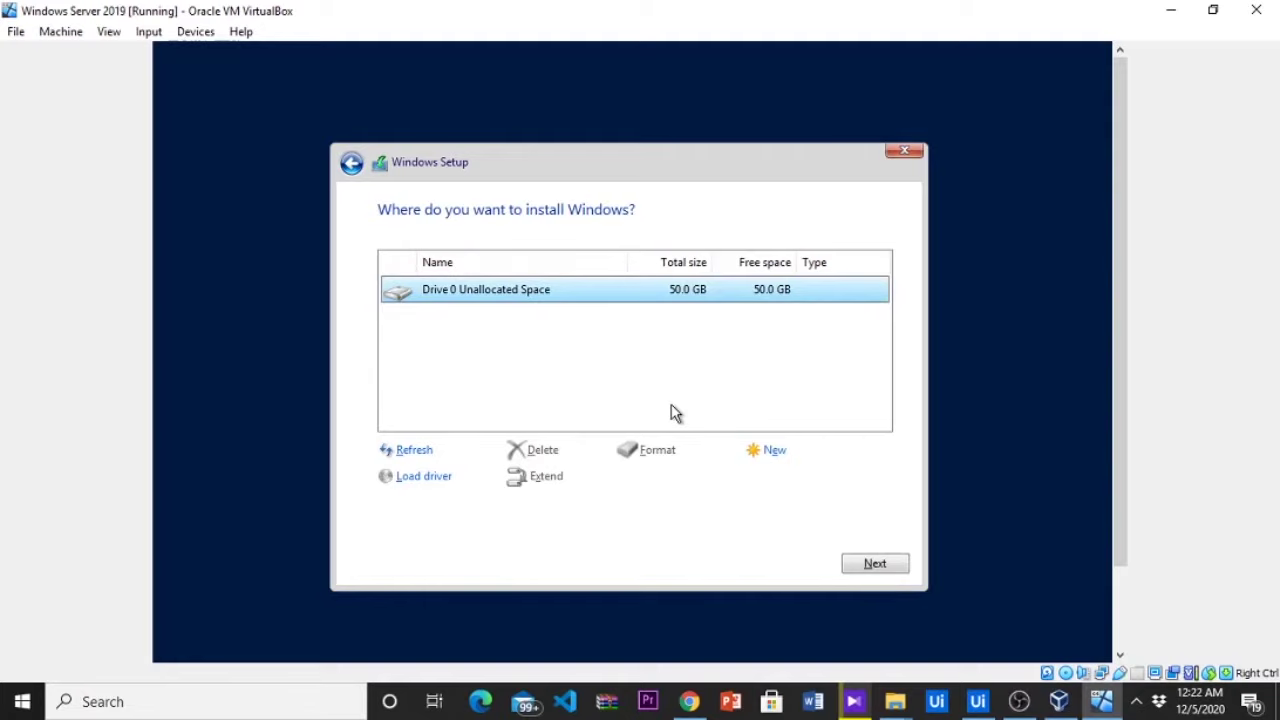
click(600, 307)
click(860, 566)
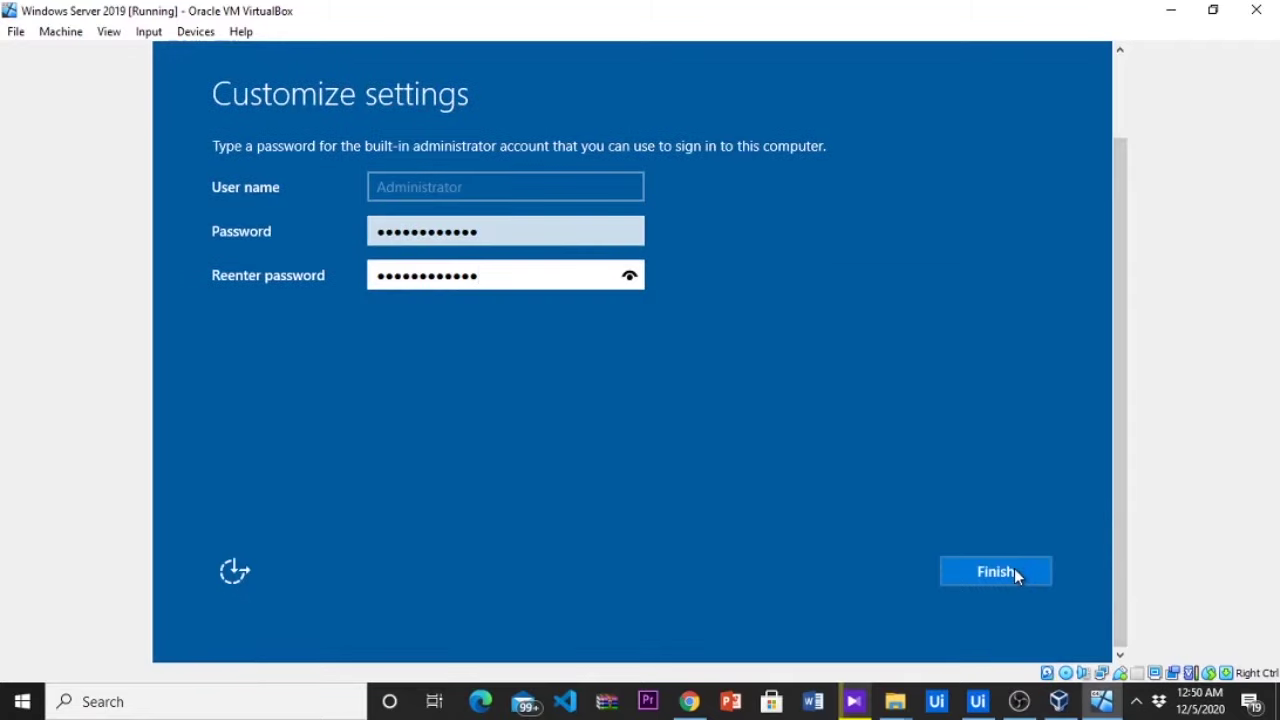
Finish setup, send Ctrl-Alt-Del from the Input menu, and sign in as Administrator
click(1014, 570)
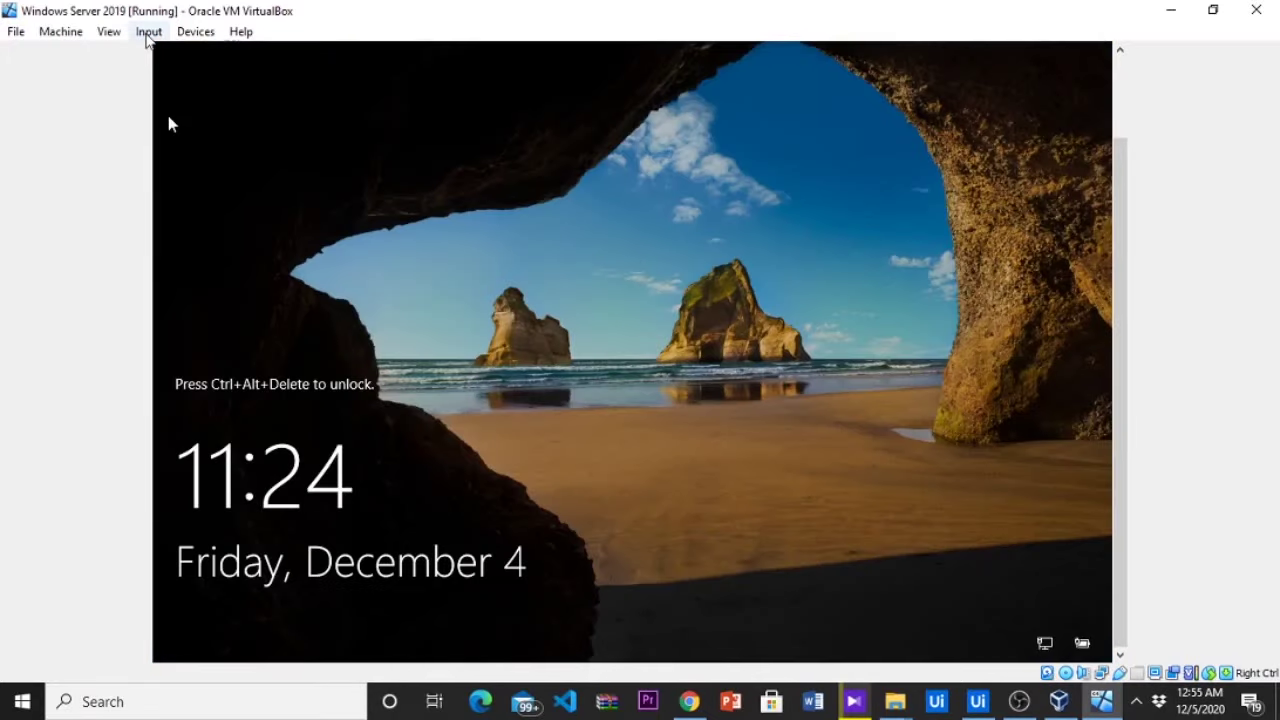
click(148, 32)
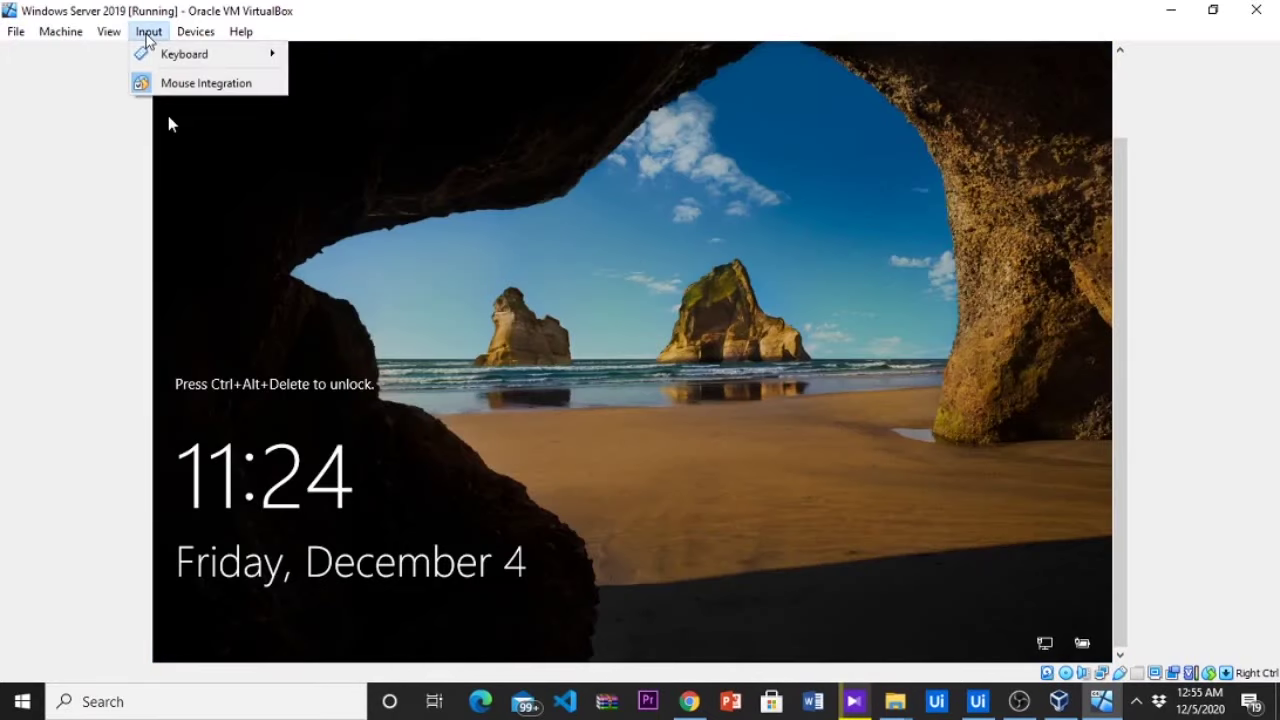
mouse_move(165, 54)
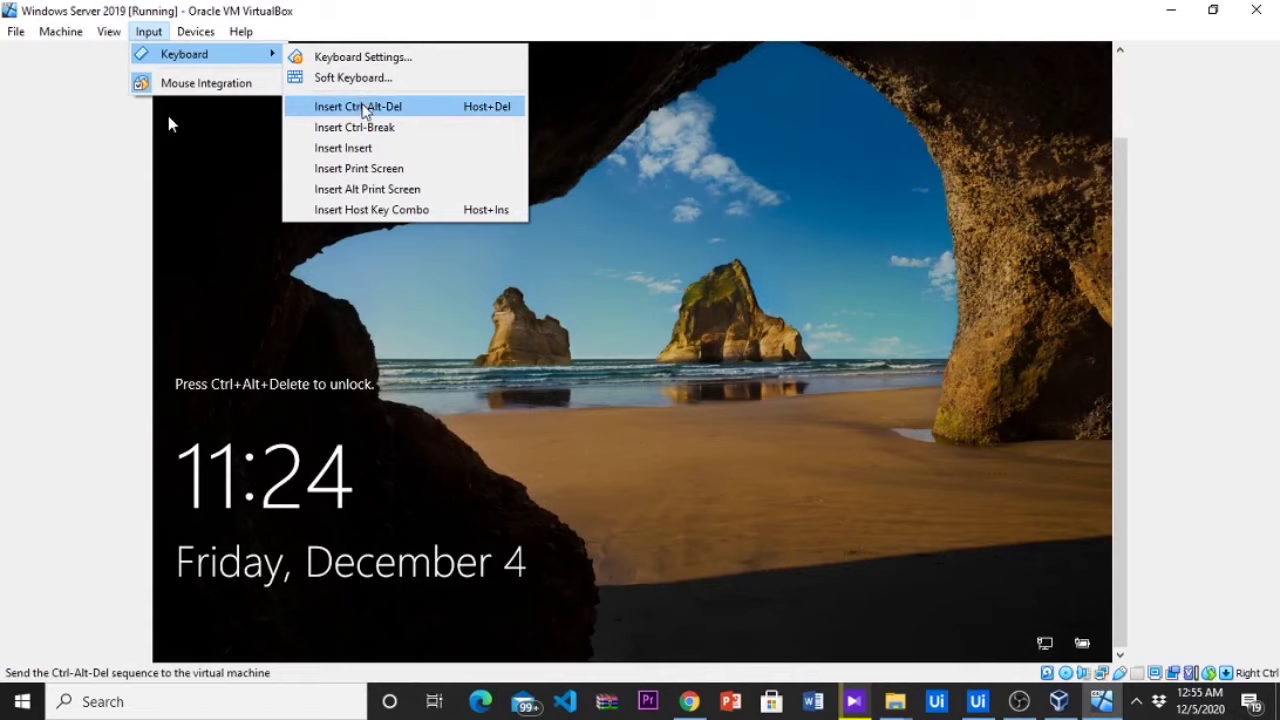
click(363, 108)
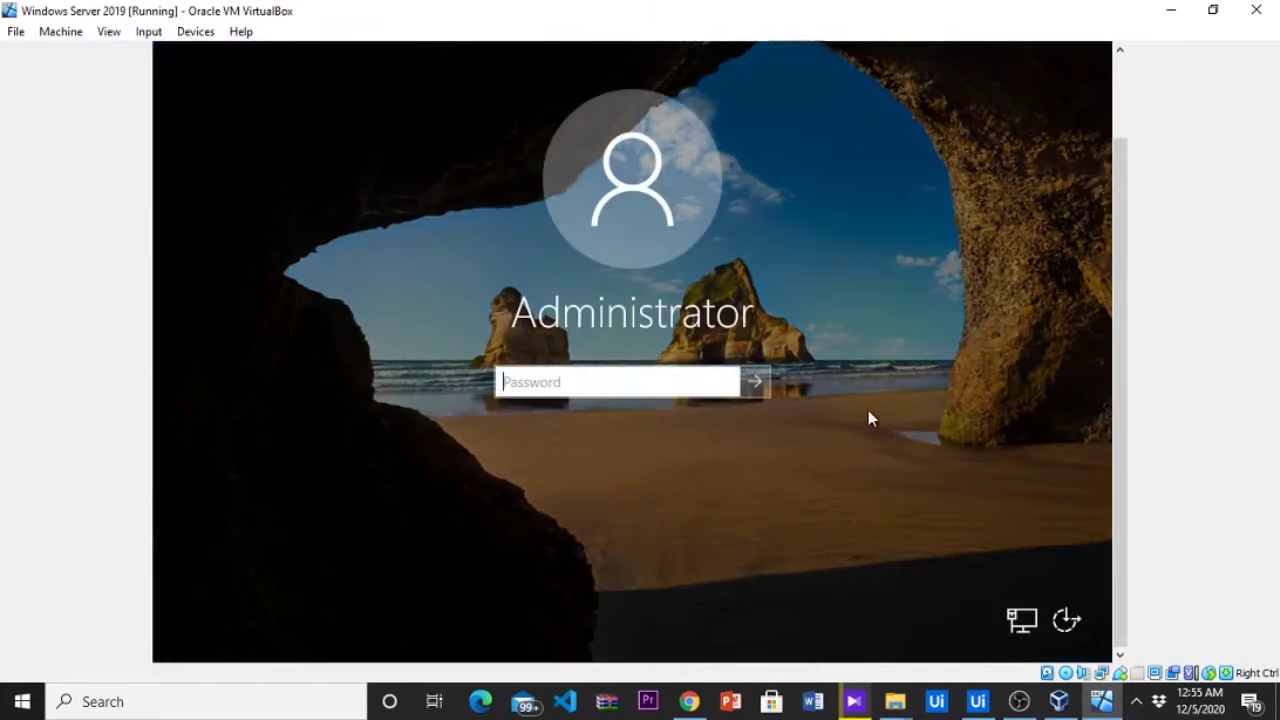
click(754, 382)
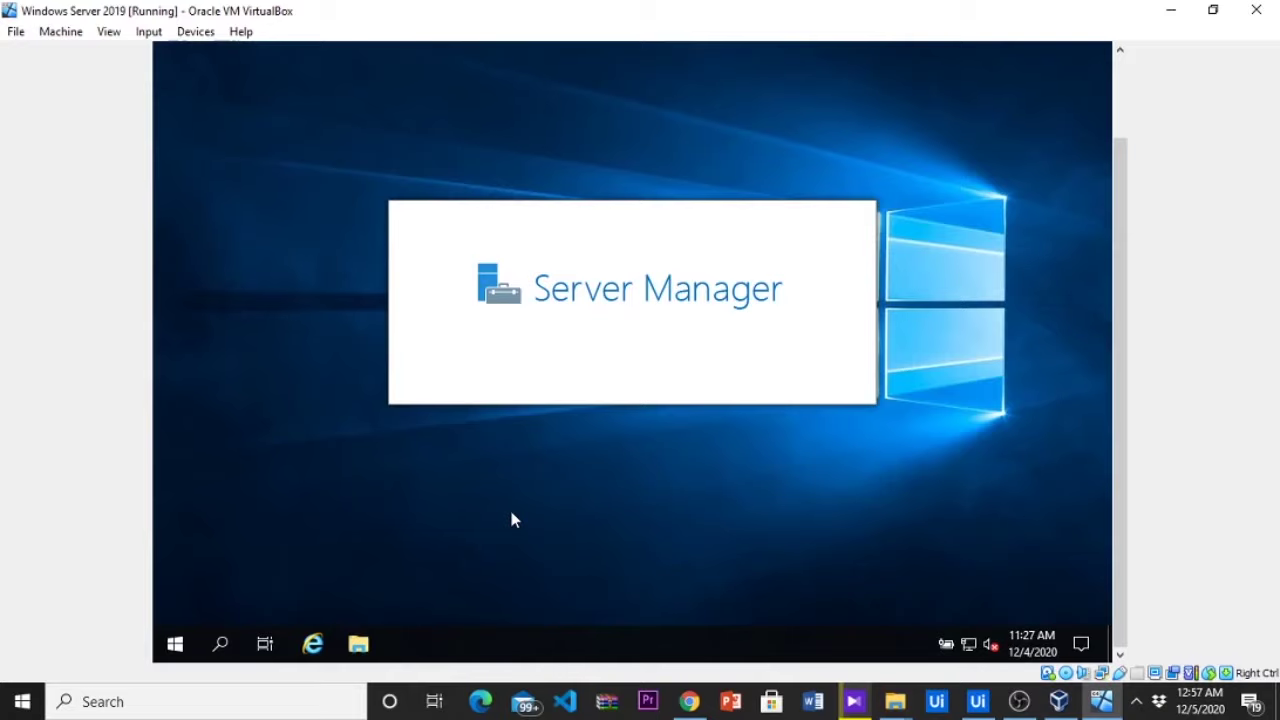
Open File Explorer in the guest on This PC, showing Local Disk (C:) and the CD drive
key(super+e)
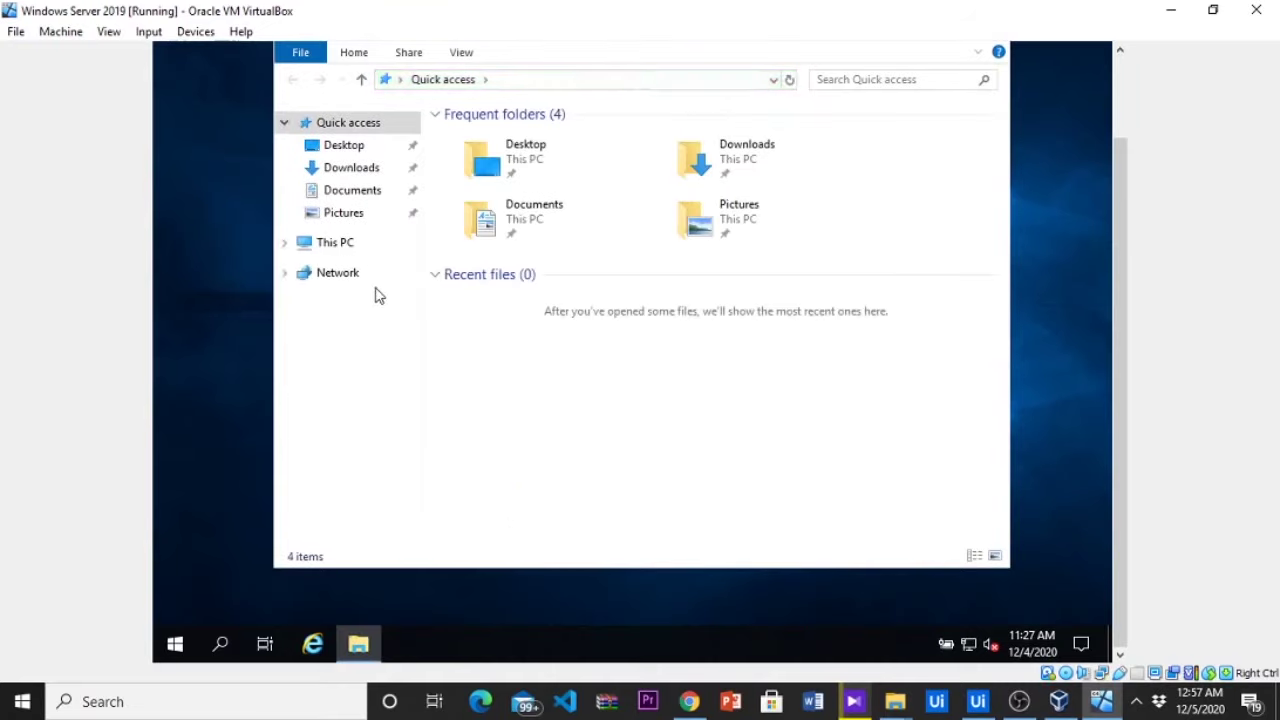
click(349, 246)
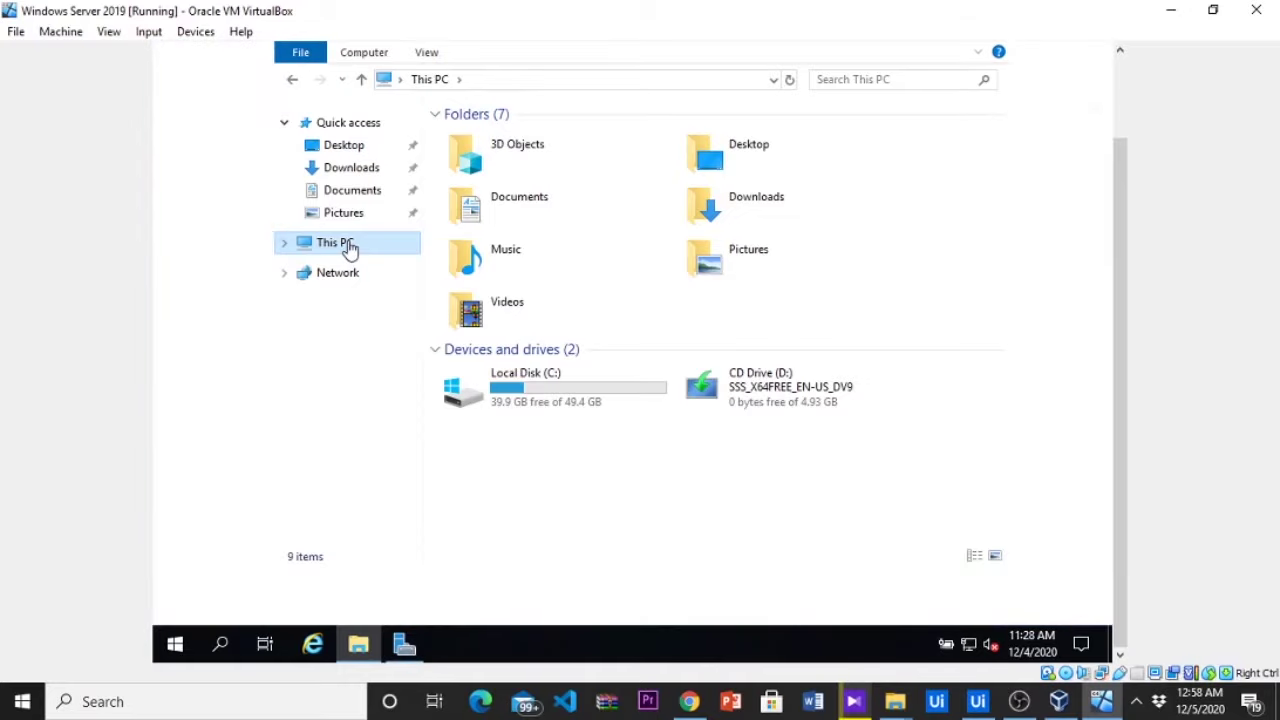
click(155, 35)
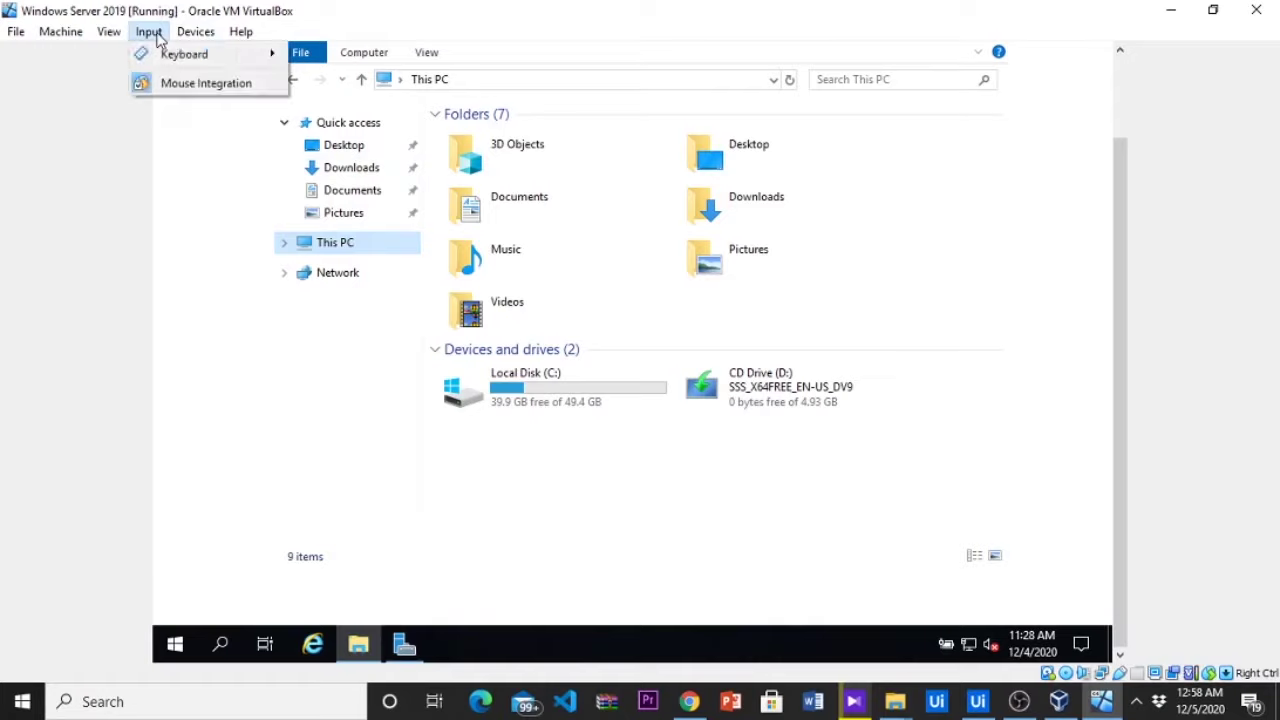
mouse_move(175, 38)
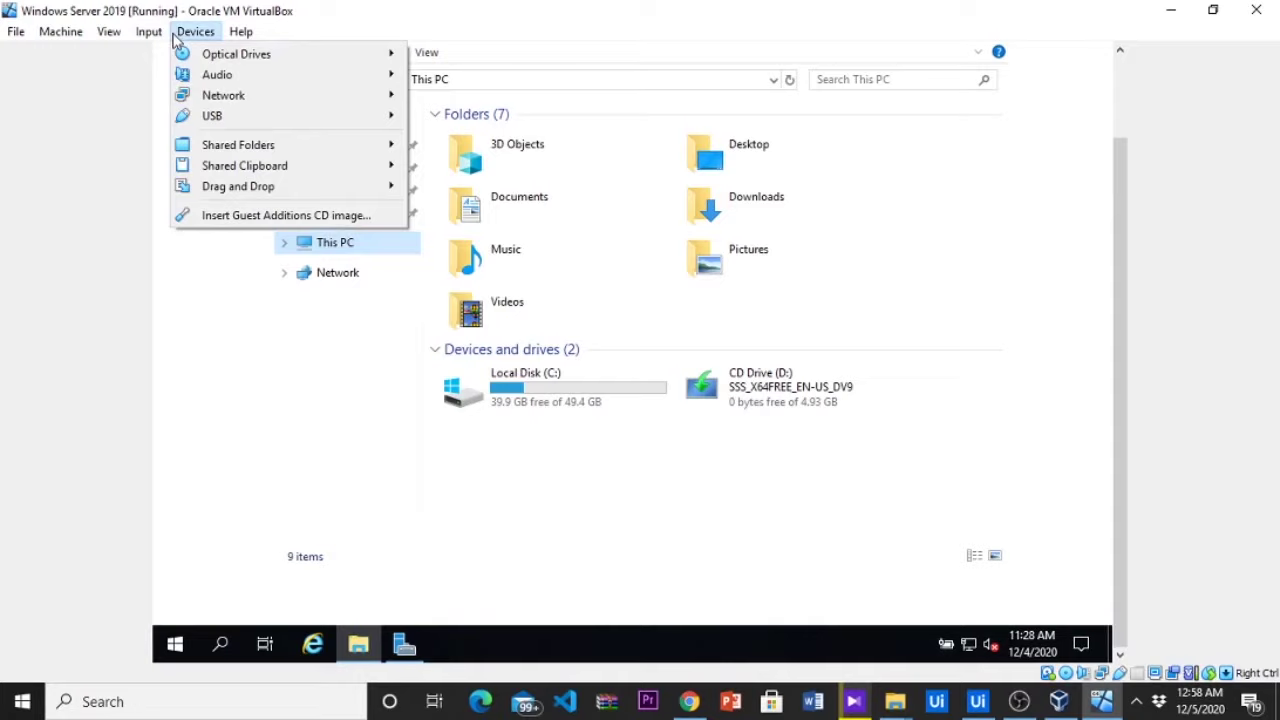
Insert the Guest Additions CD image and open CD Drive (D:) to list its files
click(223, 214)
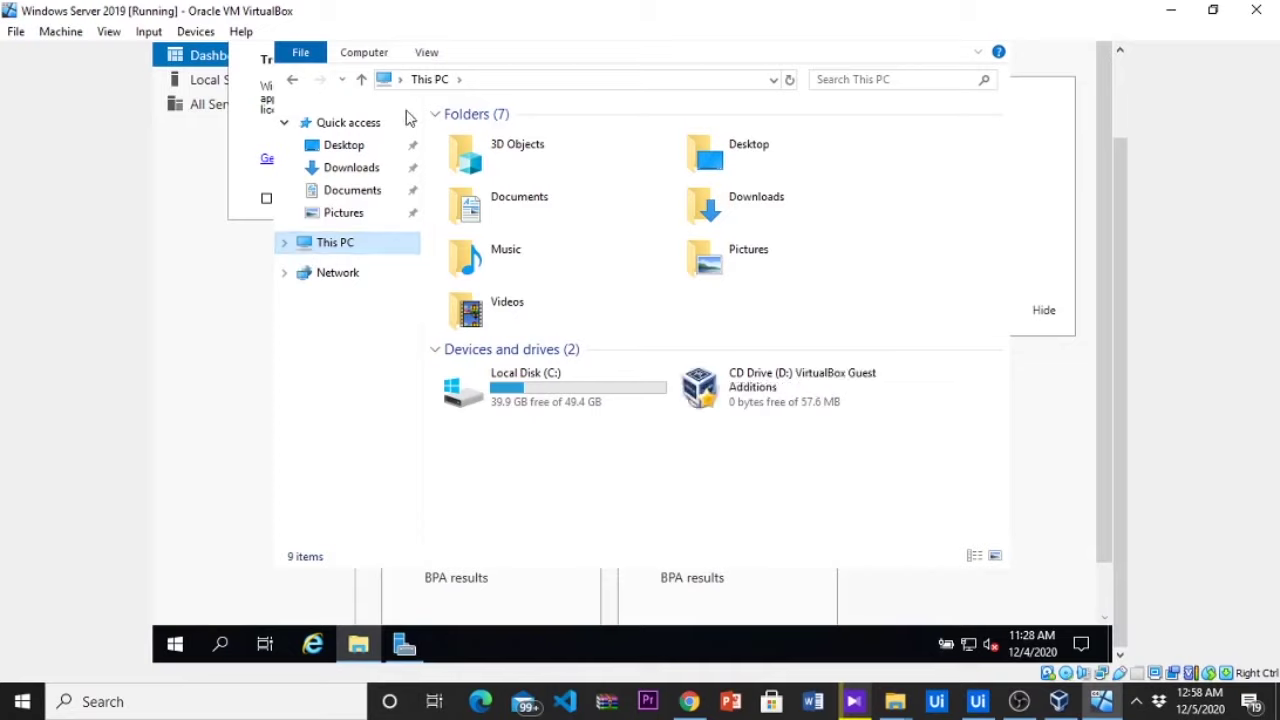
click(750, 396)
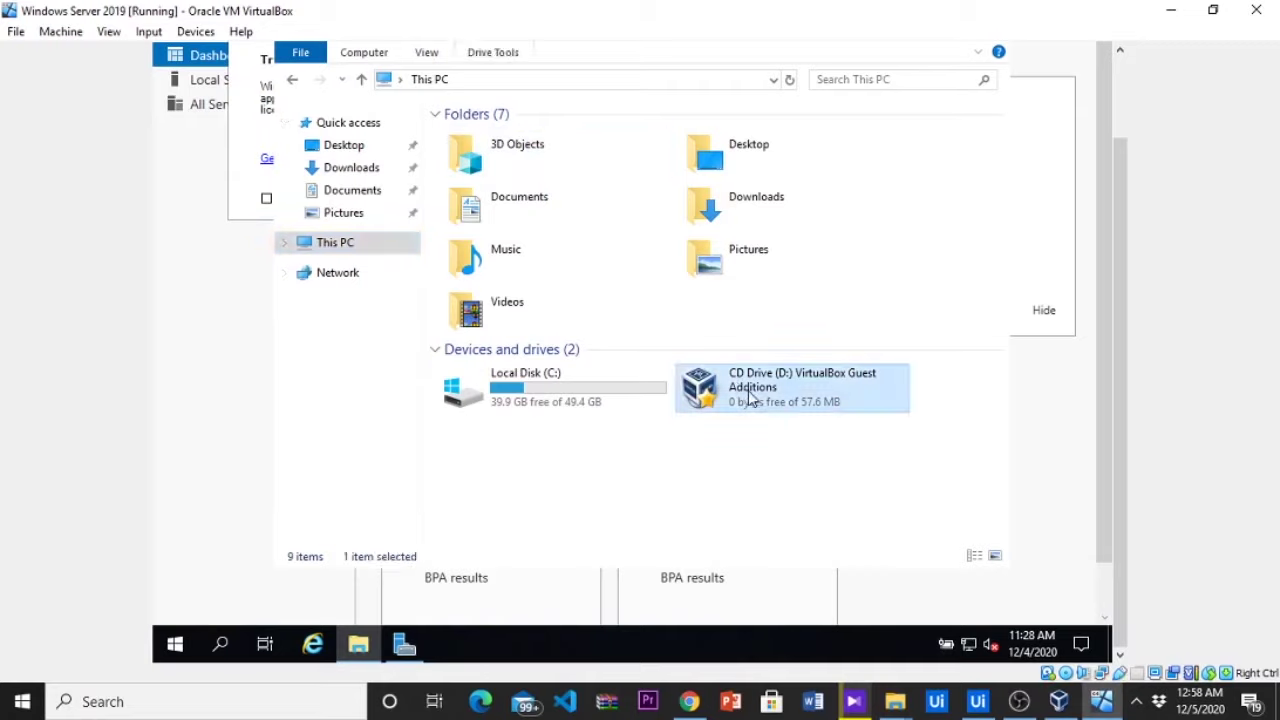
right_click(750, 396)
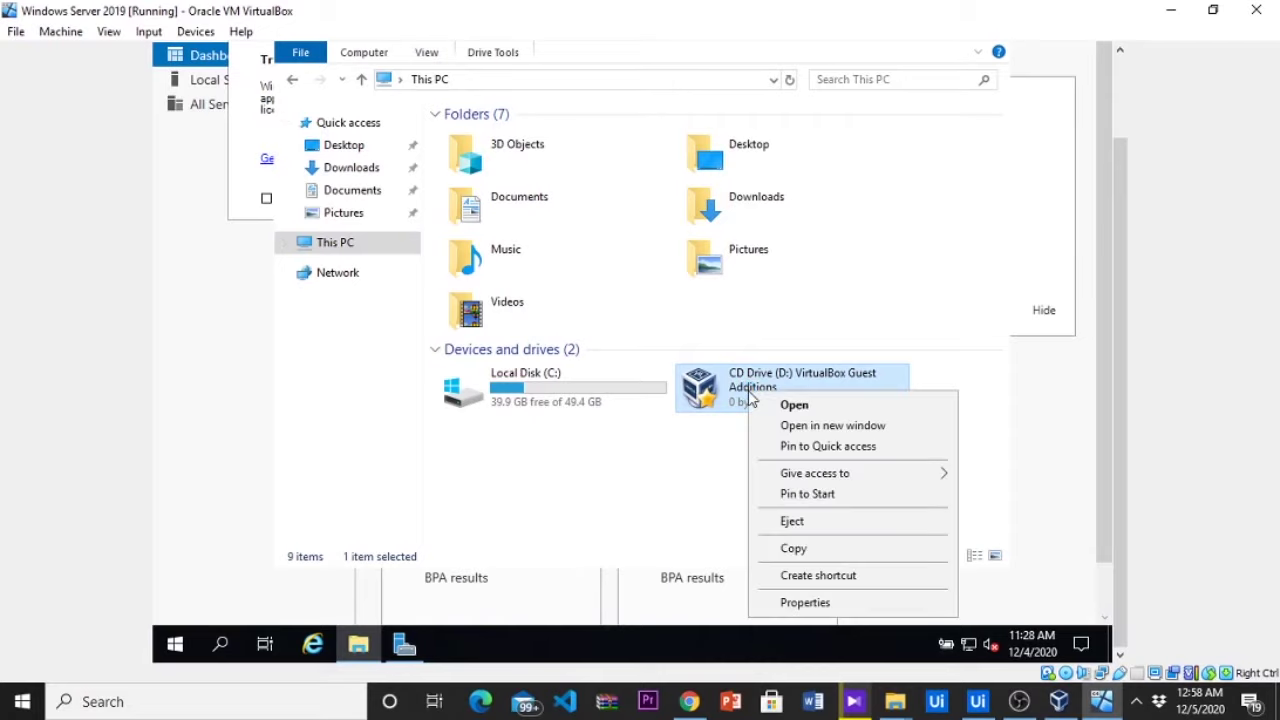
click(786, 406)
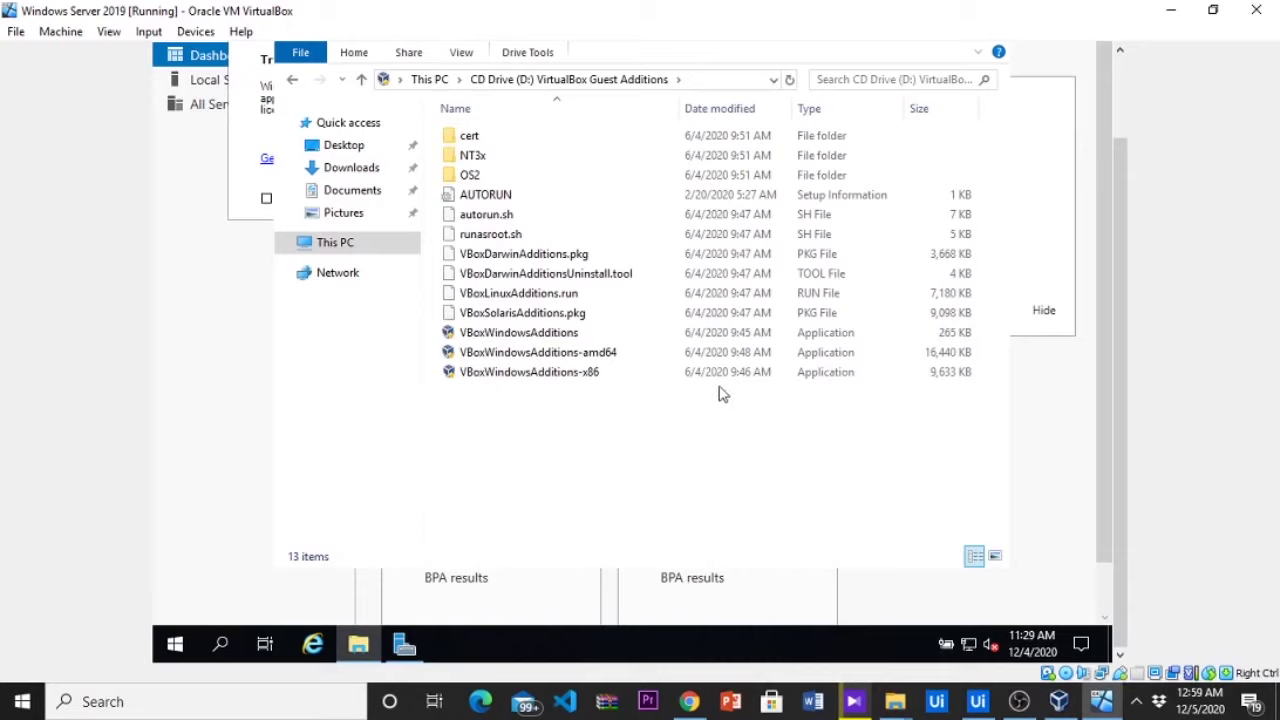
Run VBoxWindowsAdditions from drive D: as administrator
click(570, 340)
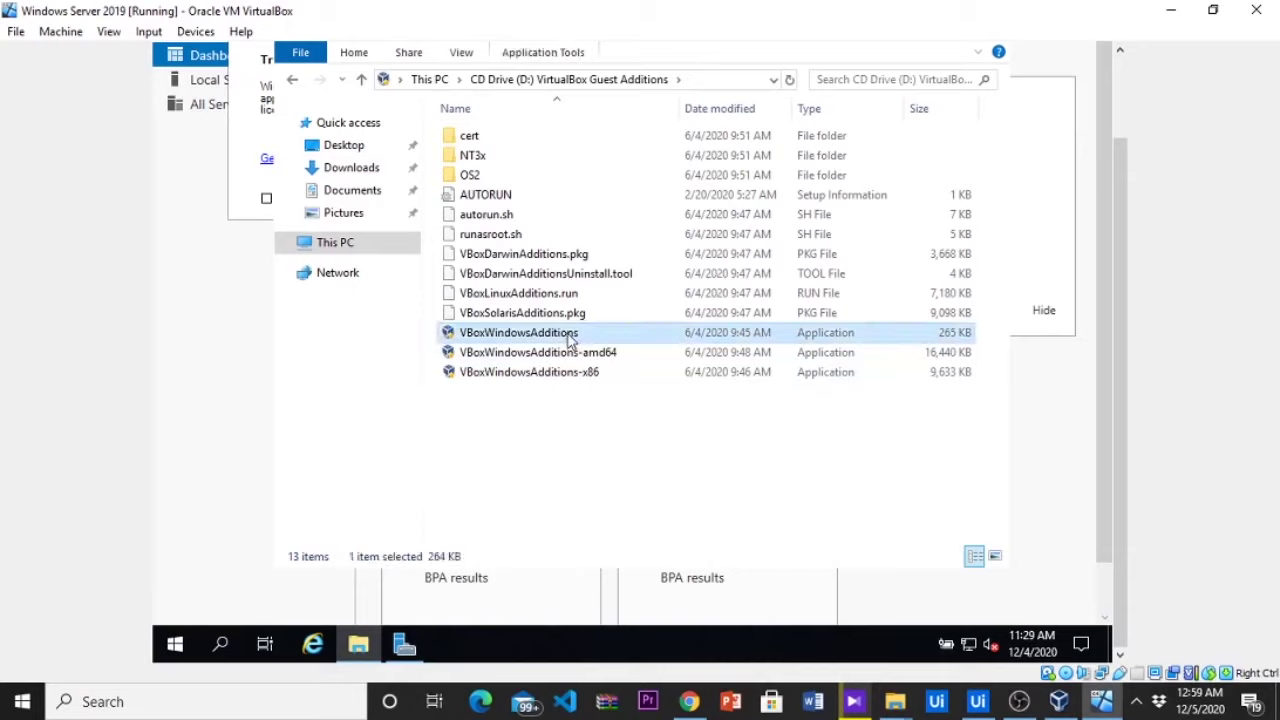
right_click(570, 340)
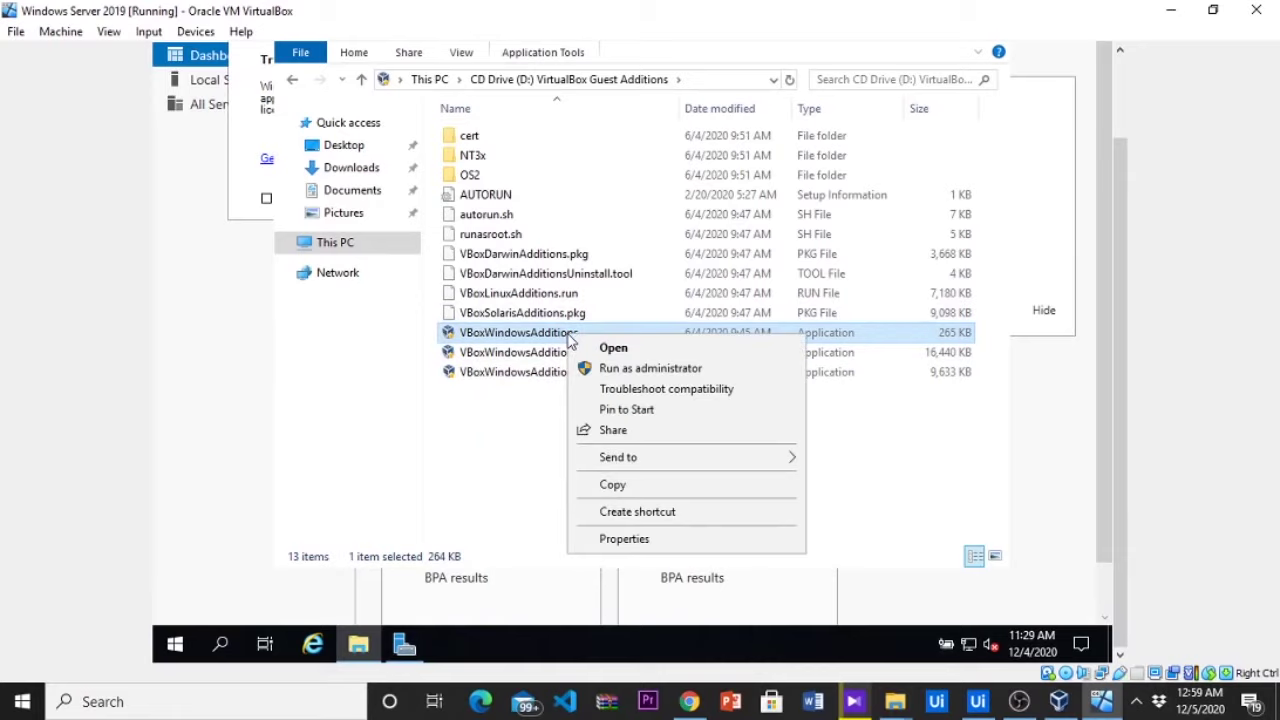
click(644, 371)
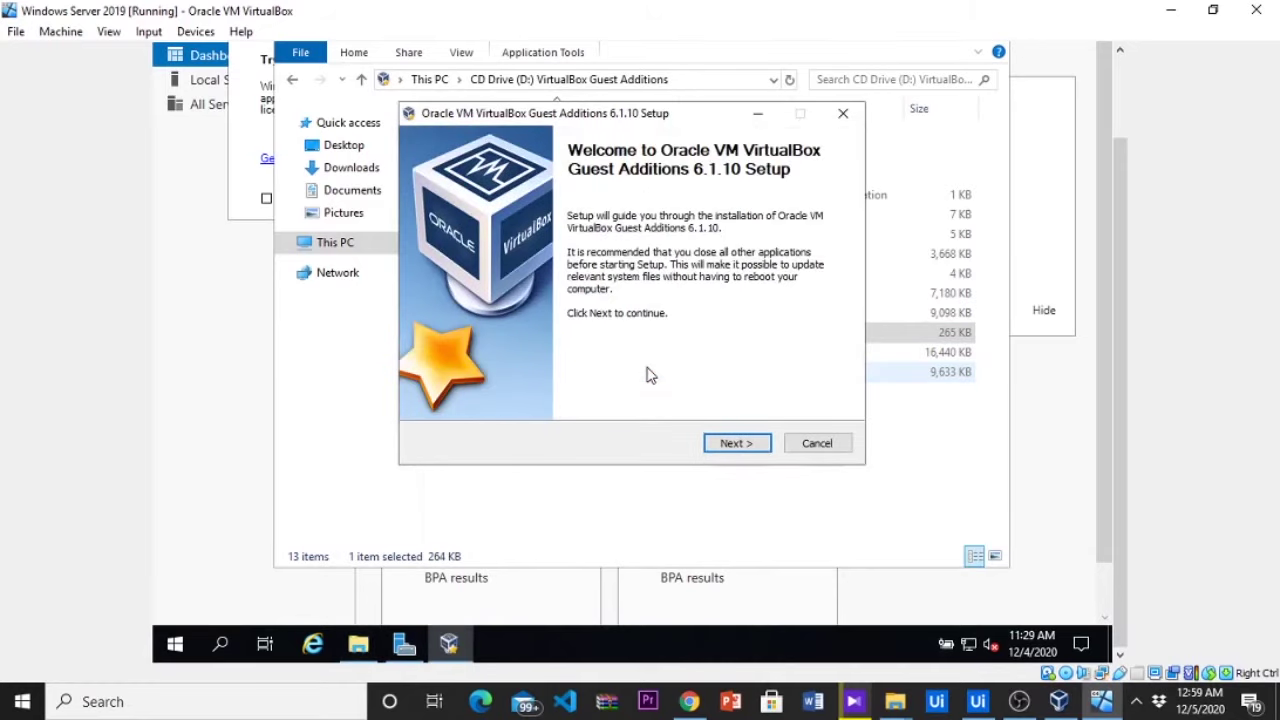
Install Guest Additions 6.1.10 with the default folder and components, allowing the Oracle device software
click(742, 446)
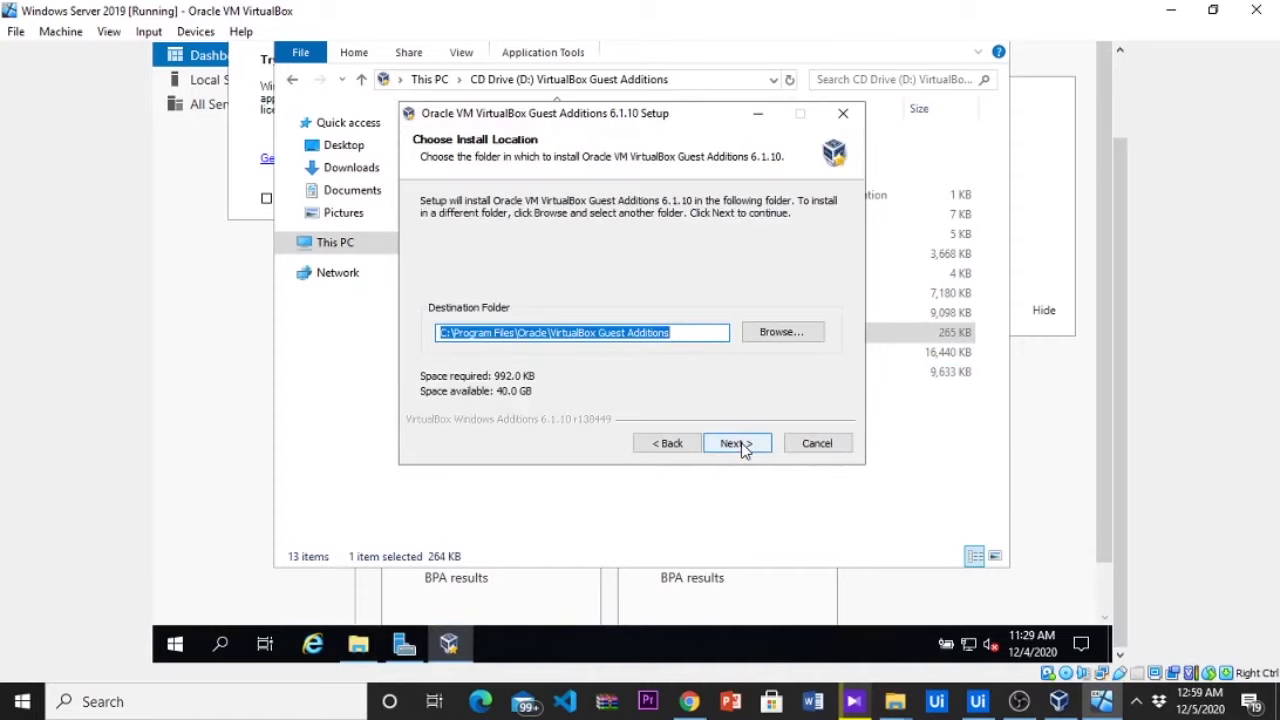
click(740, 444)
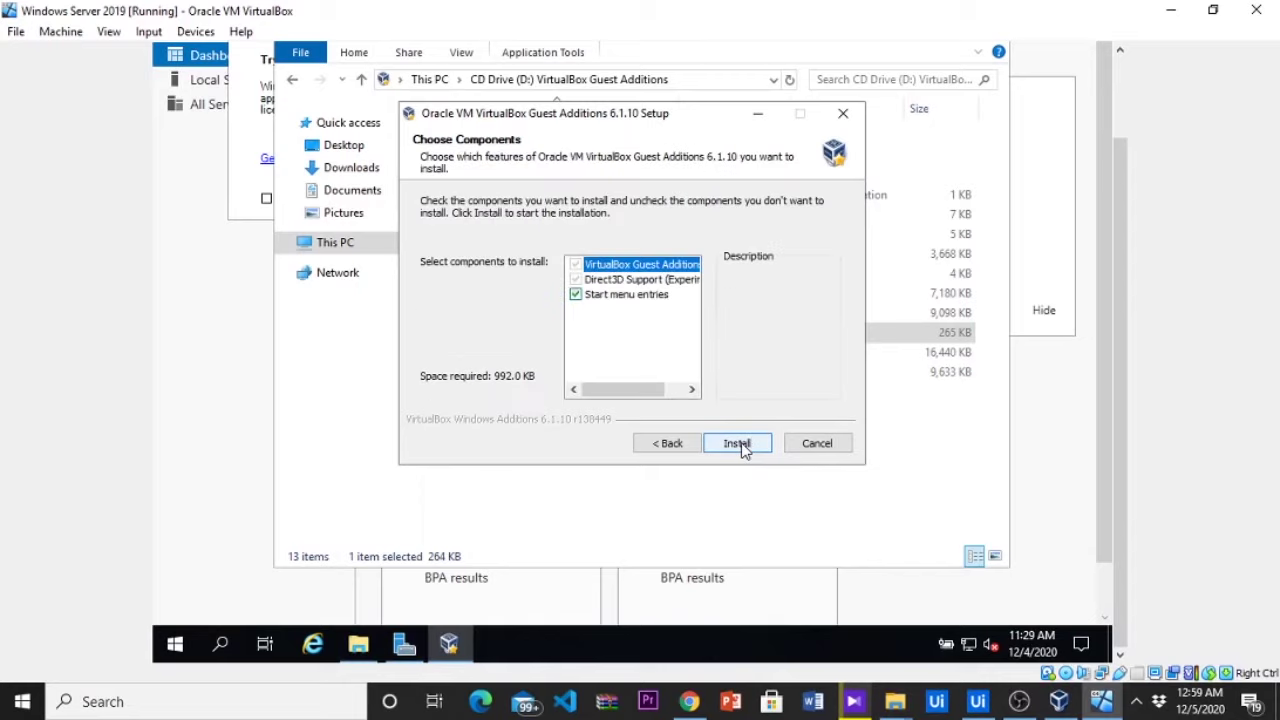
click(741, 445)
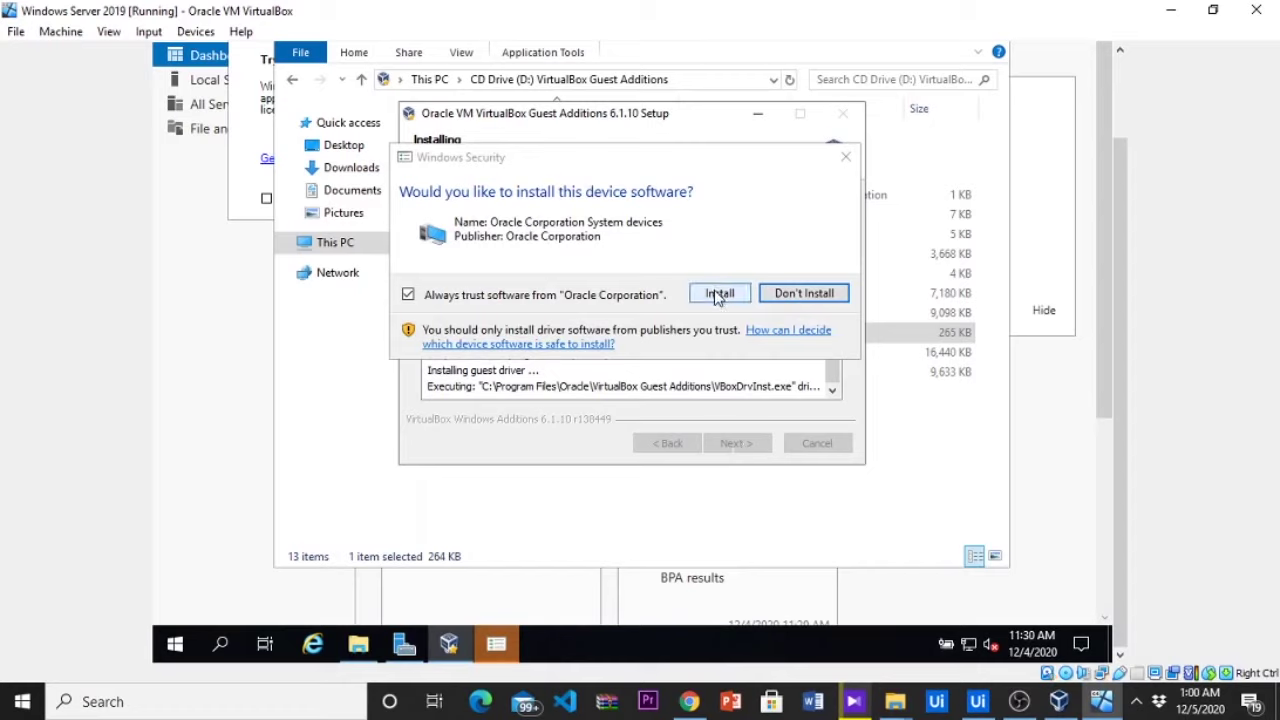
click(717, 295)
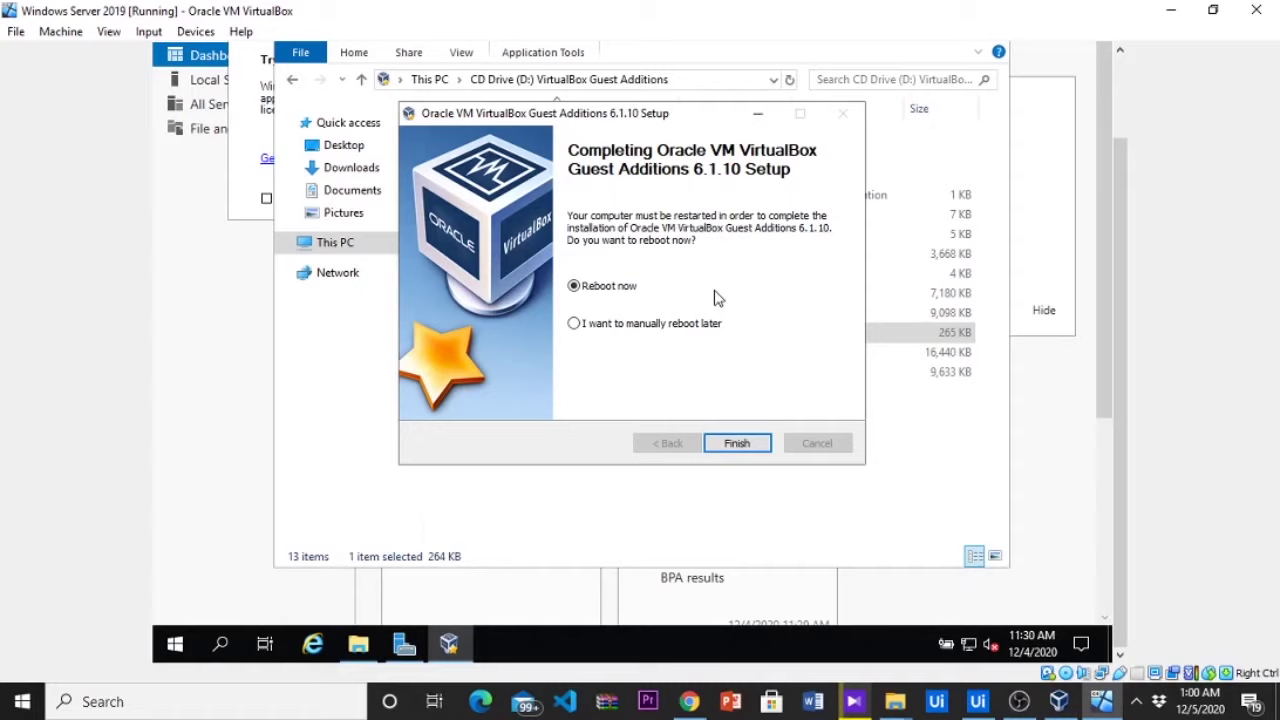
Finish the Guest Additions setup with Reboot now selected
click(737, 443)
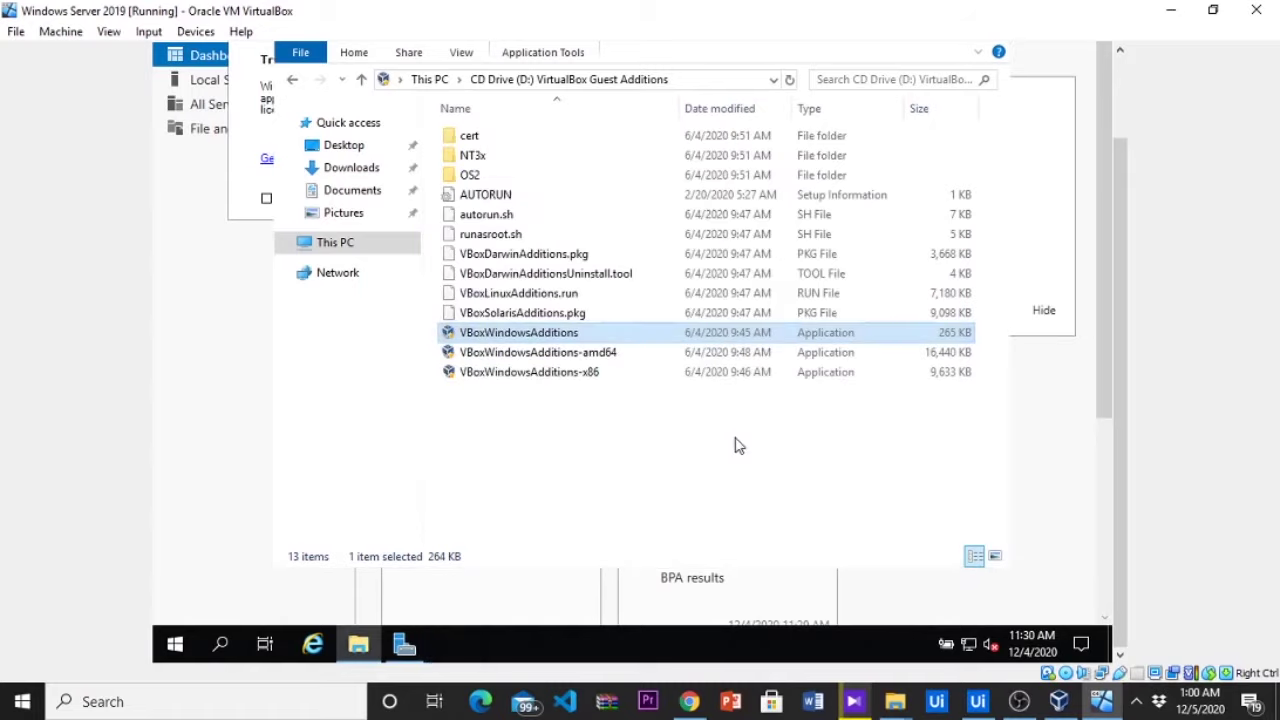